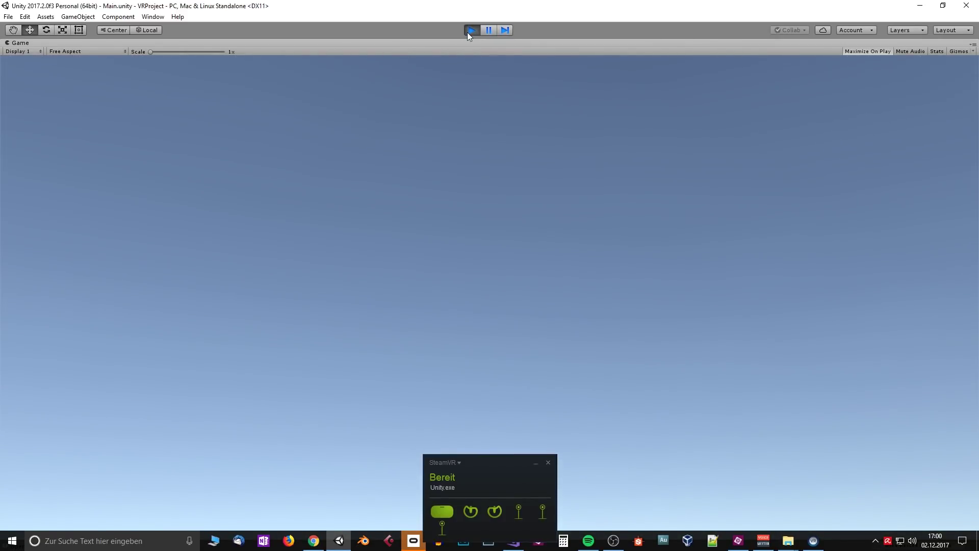
left_click(470, 29)
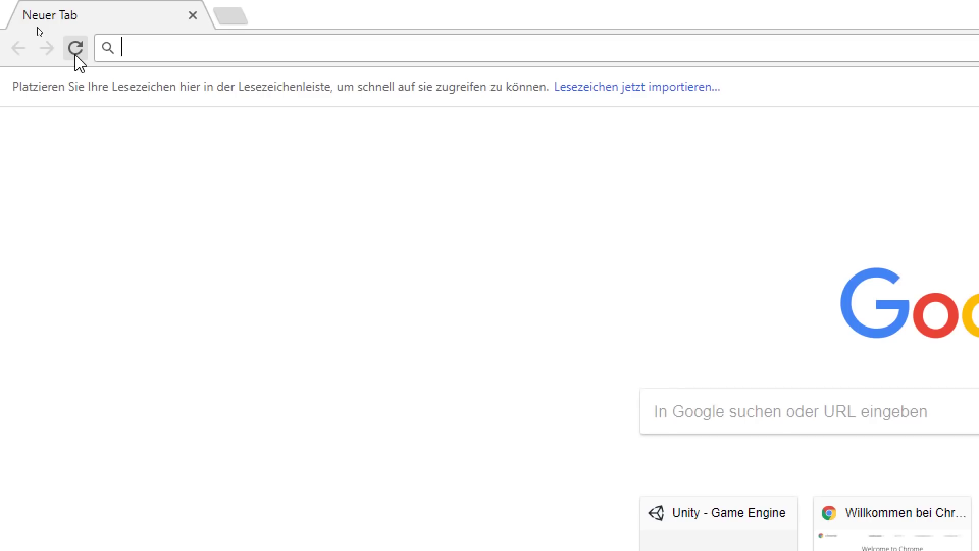
type("www")
key("Return")
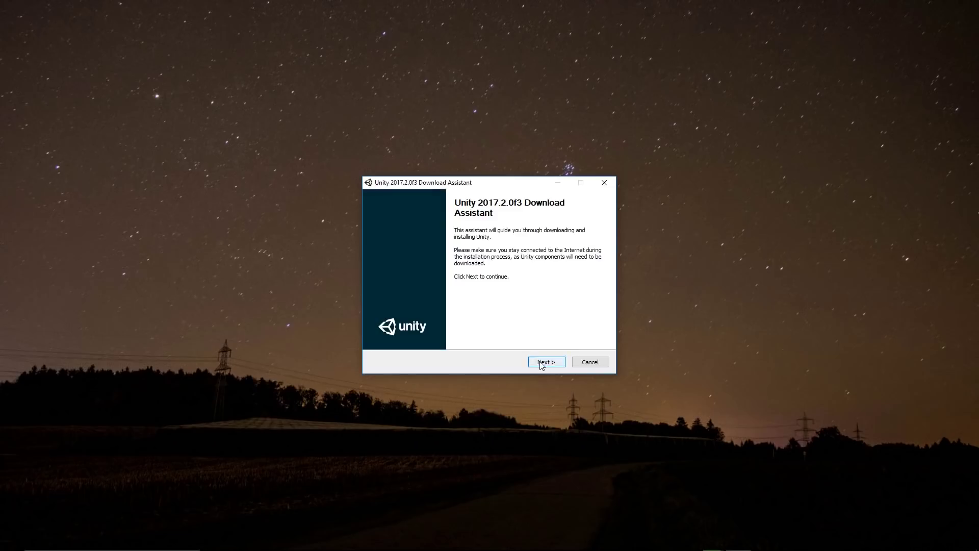
Step: Install Unity 2017.2.0f3 with default components and locations, then launch it
left_click(543, 362)
left_click(543, 362)
left_click(543, 362)
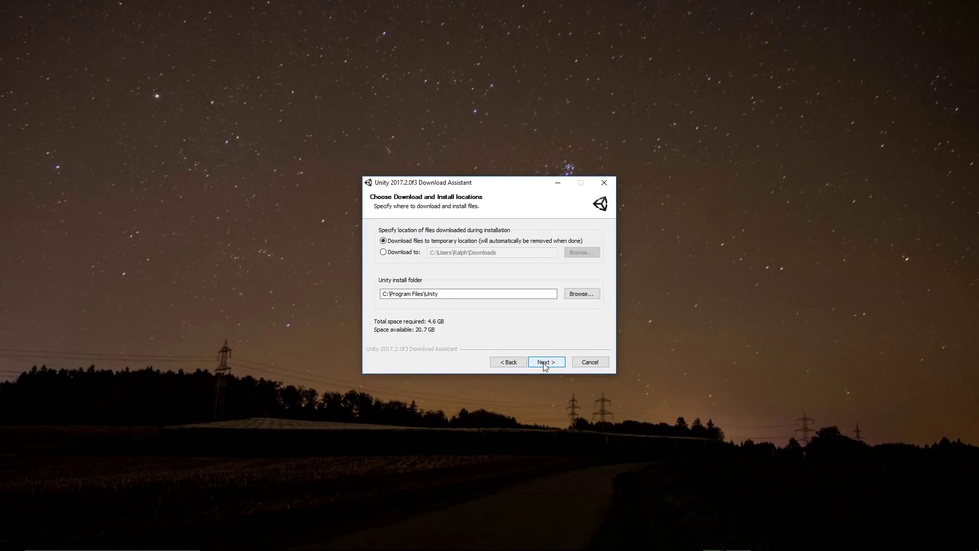
left_click(545, 364)
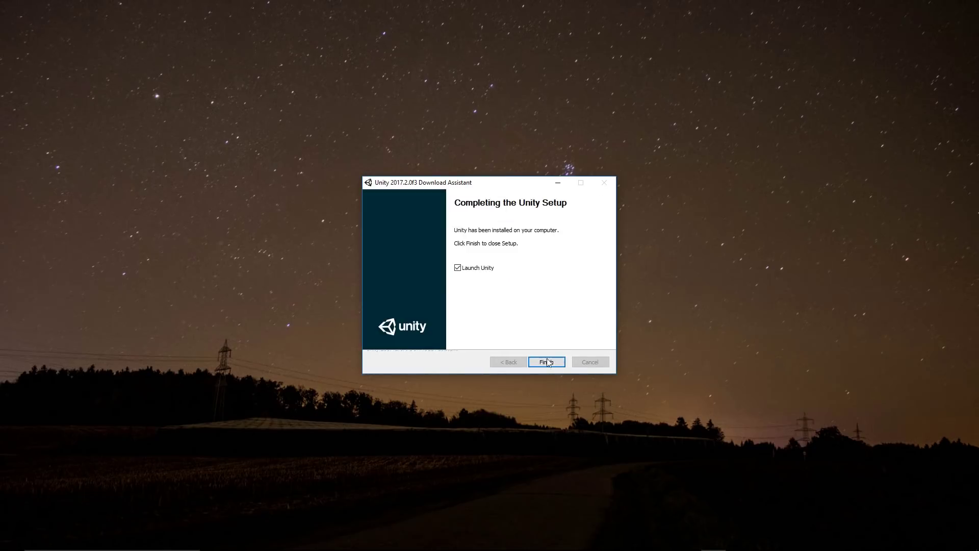
left_click(547, 362)
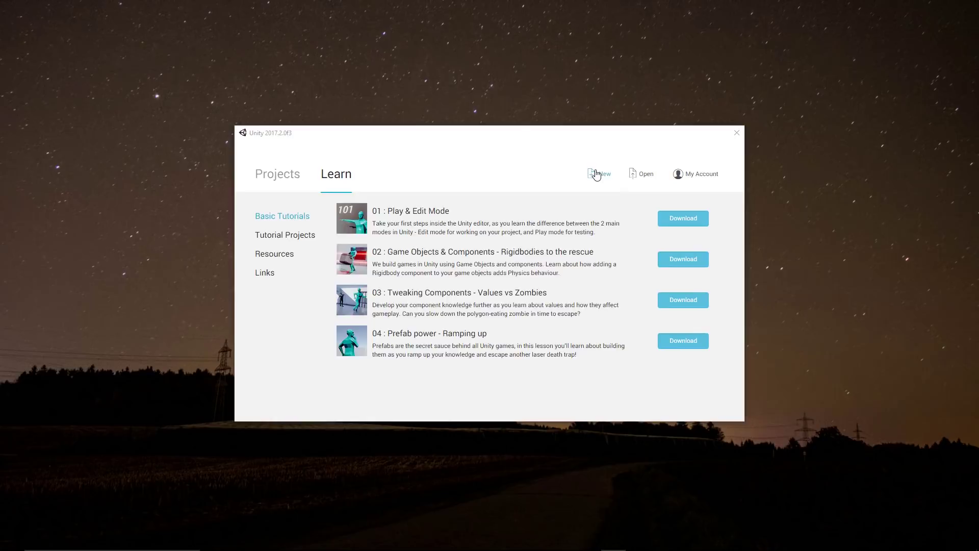
Step: Create a new 3D project named VRProject
left_click(596, 174)
type("VR")
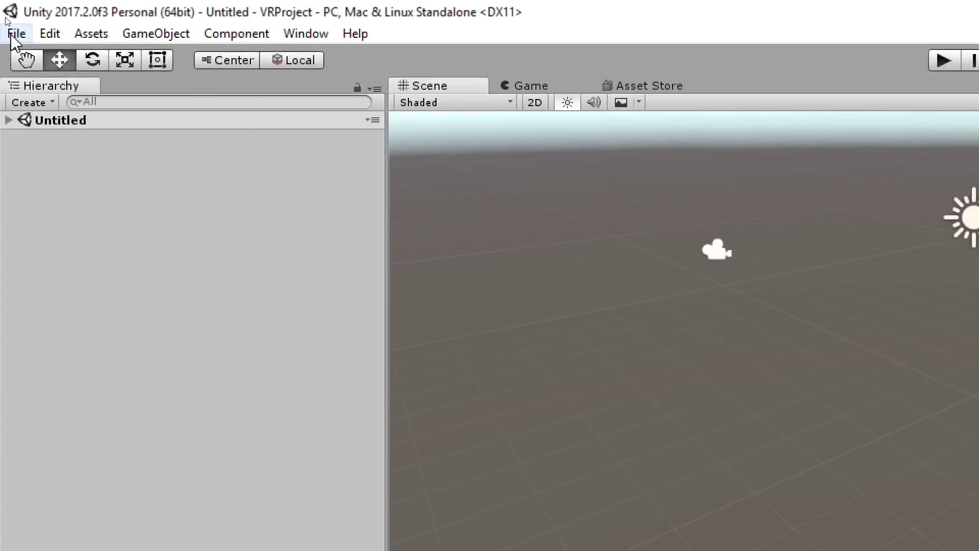
Step: Enable Virtual Reality Supported in Player XR Settings and remove Oculus, leaving only OpenVR
left_click(8, 17)
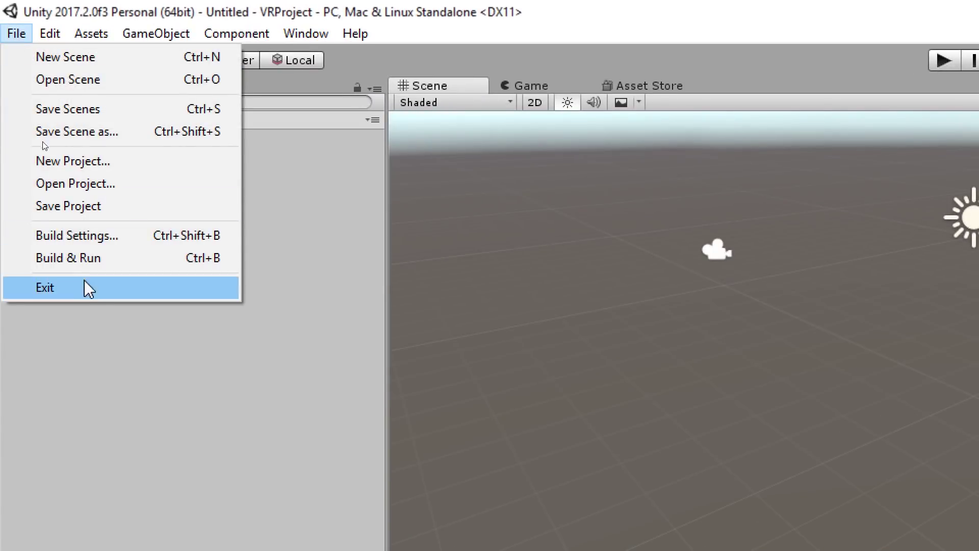
left_click(94, 239)
left_click(541, 414)
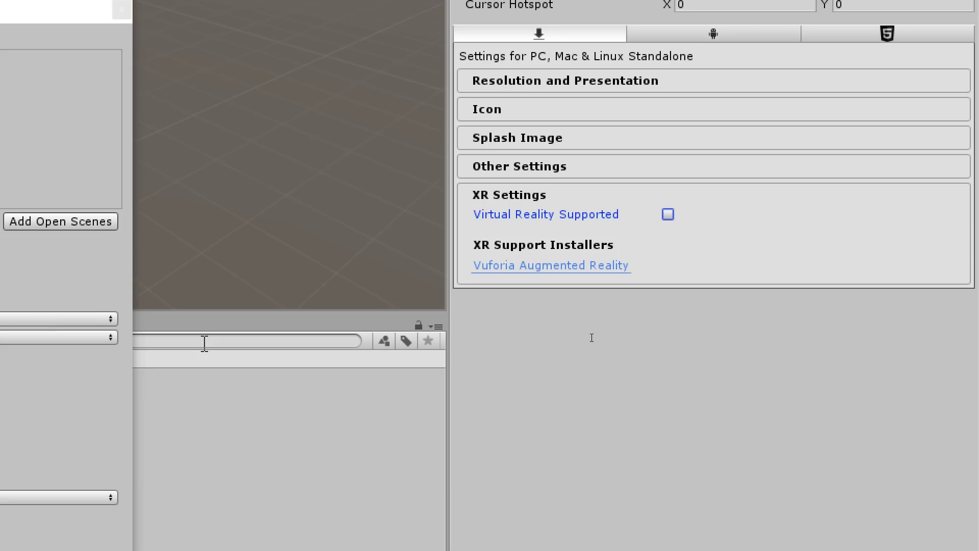
left_click(669, 214)
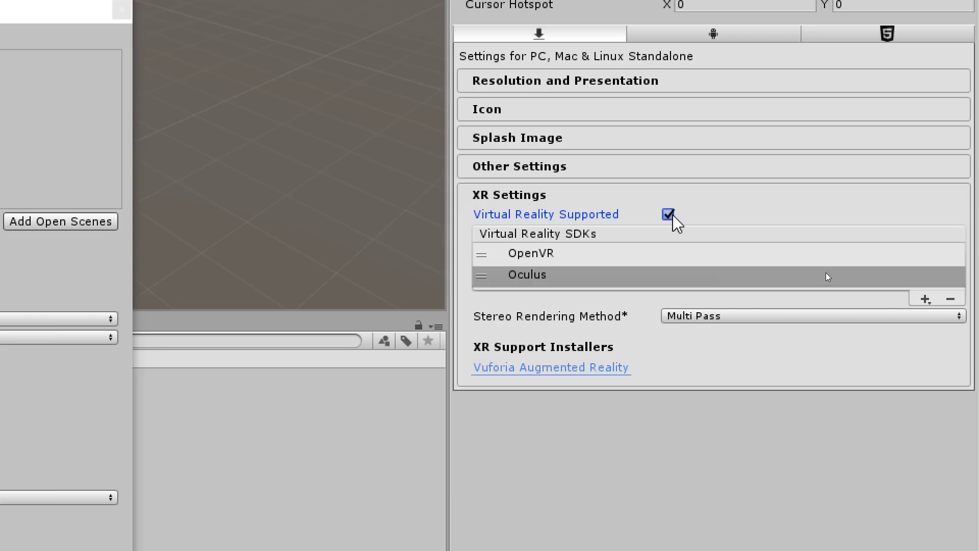
left_click_drag(545, 254, 537, 280)
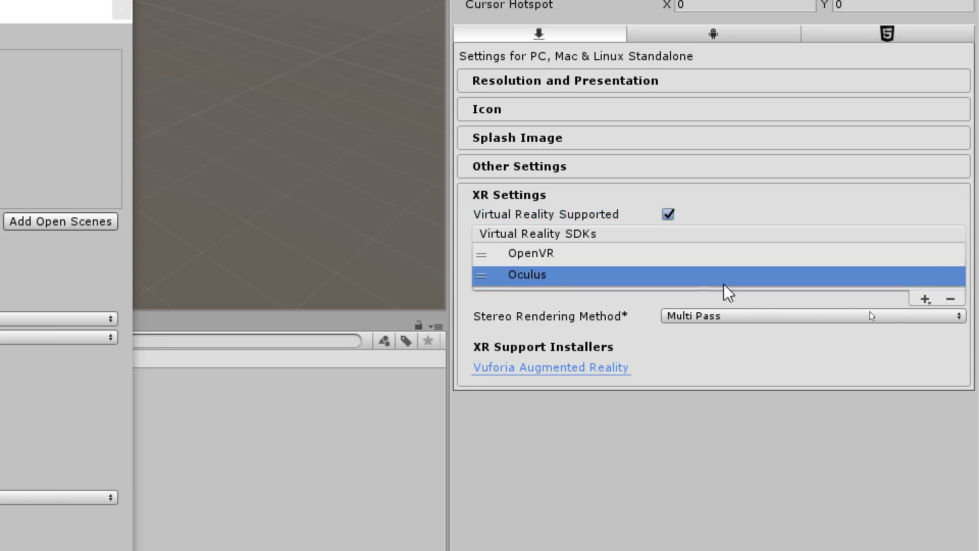
left_click(951, 298)
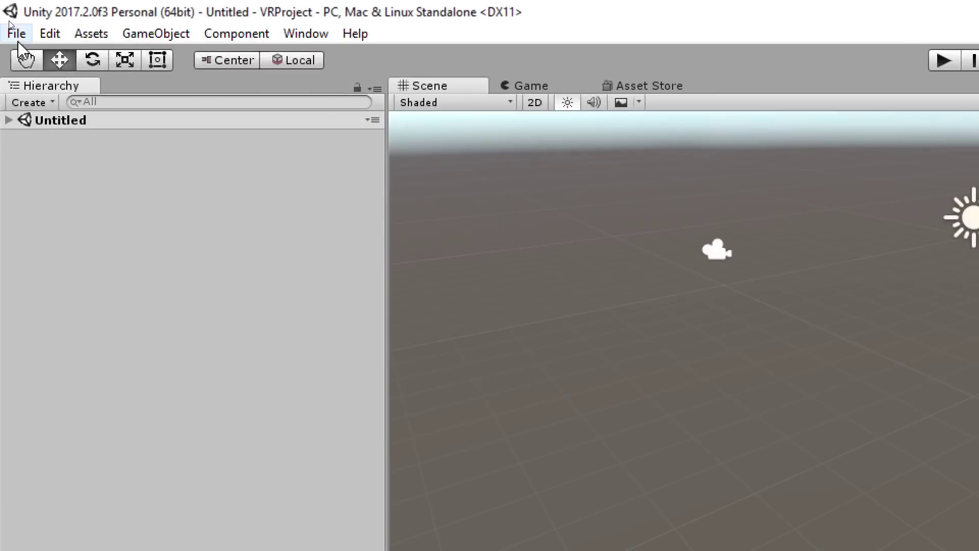
Step: Save the scene as Main.unity in the VRProject Assets folder
left_click(17, 34)
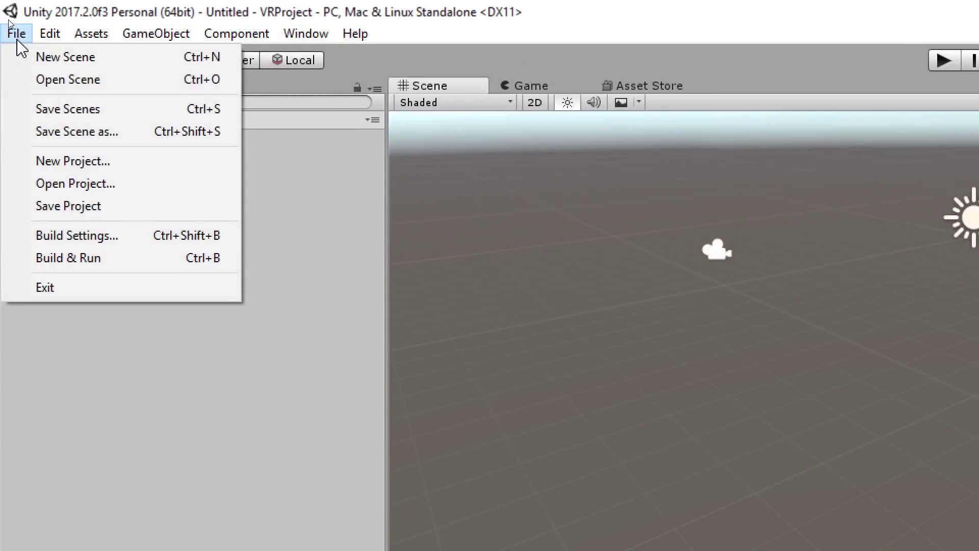
left_click(48, 131)
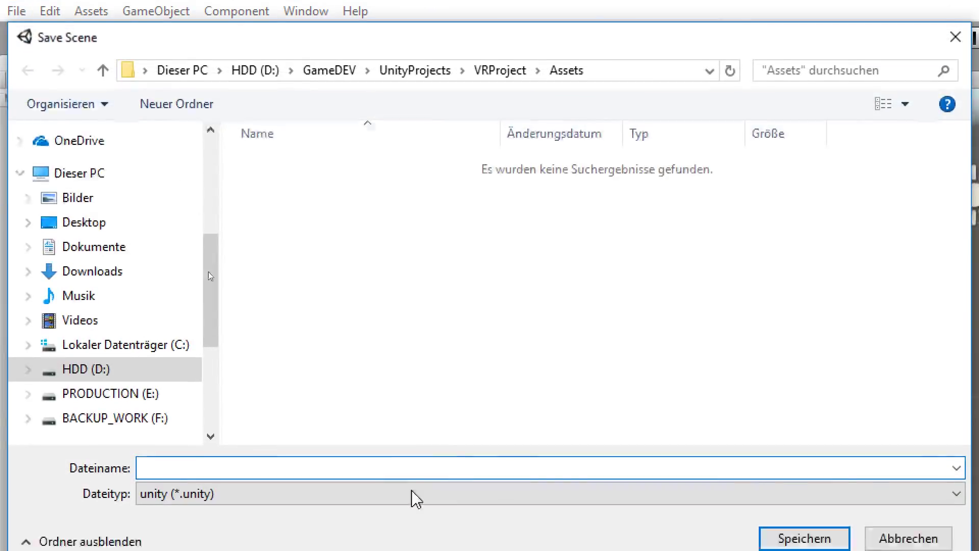
type("Main")
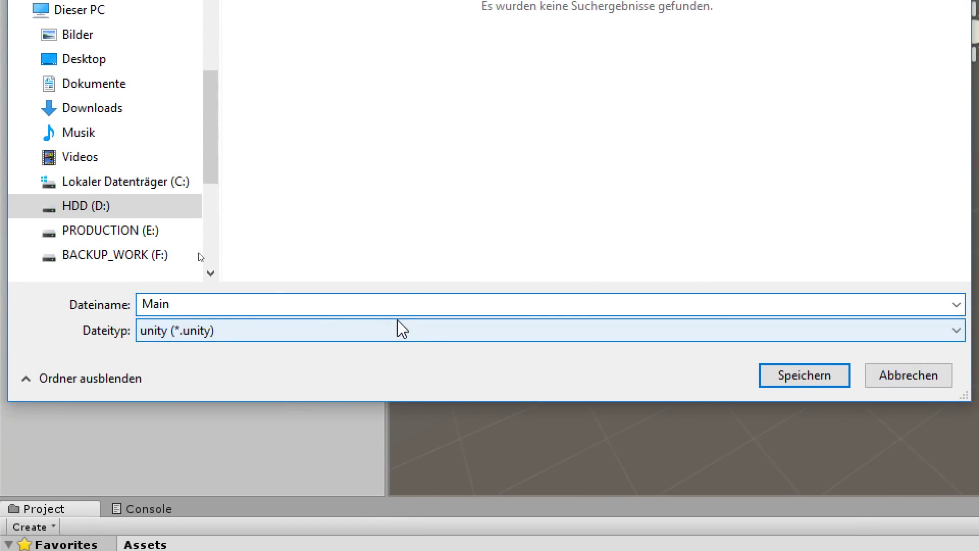
left_click(804, 375)
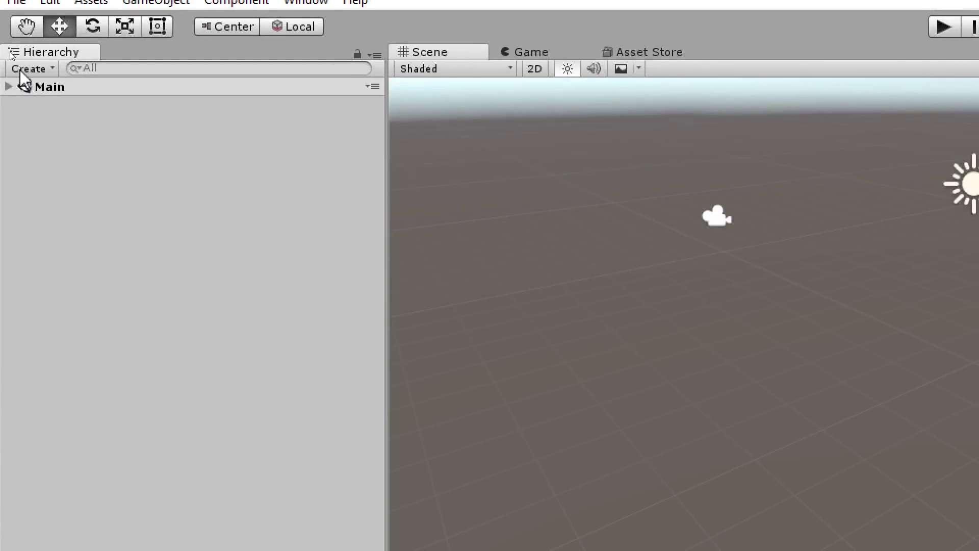
Step: Add a Plane 3D object to the scene from the Hierarchy
left_click(11, 52)
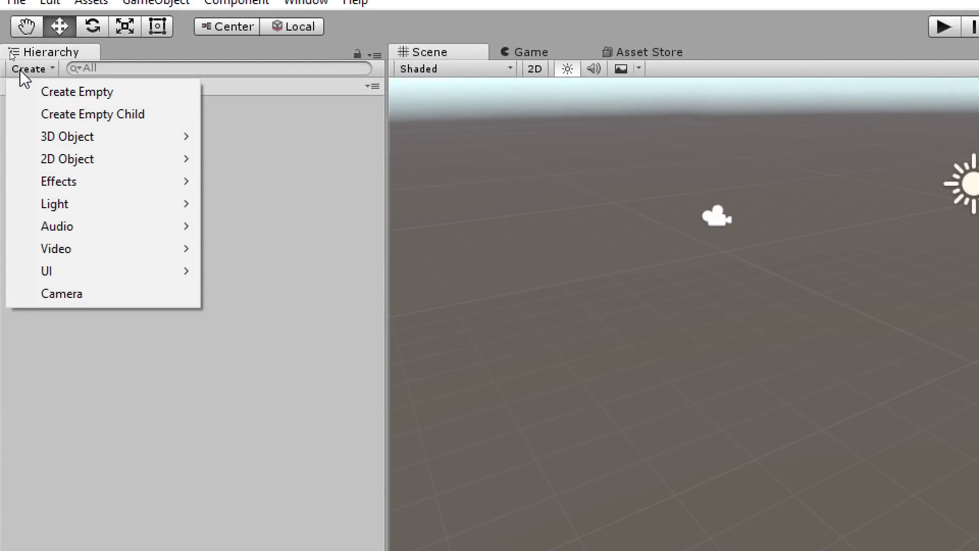
mouse_move(127, 136)
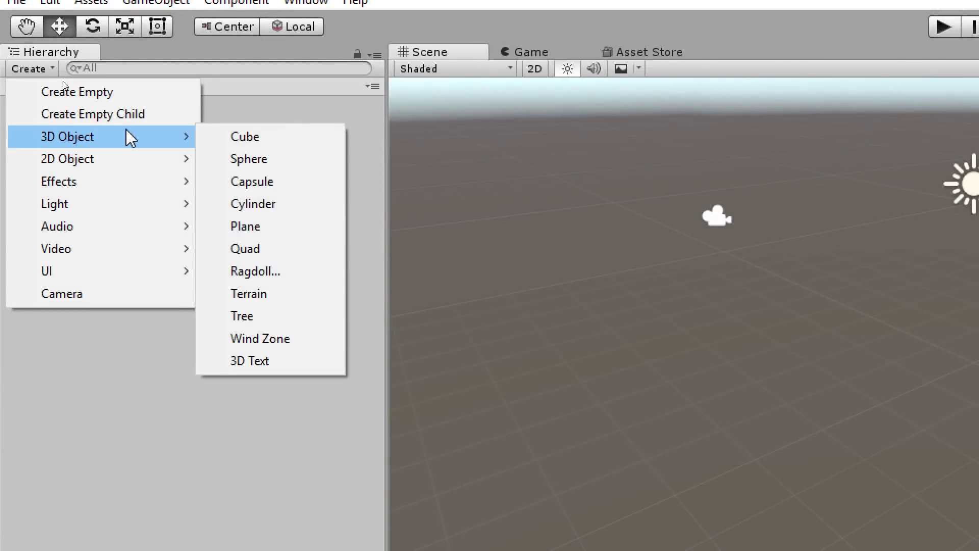
left_click(291, 230)
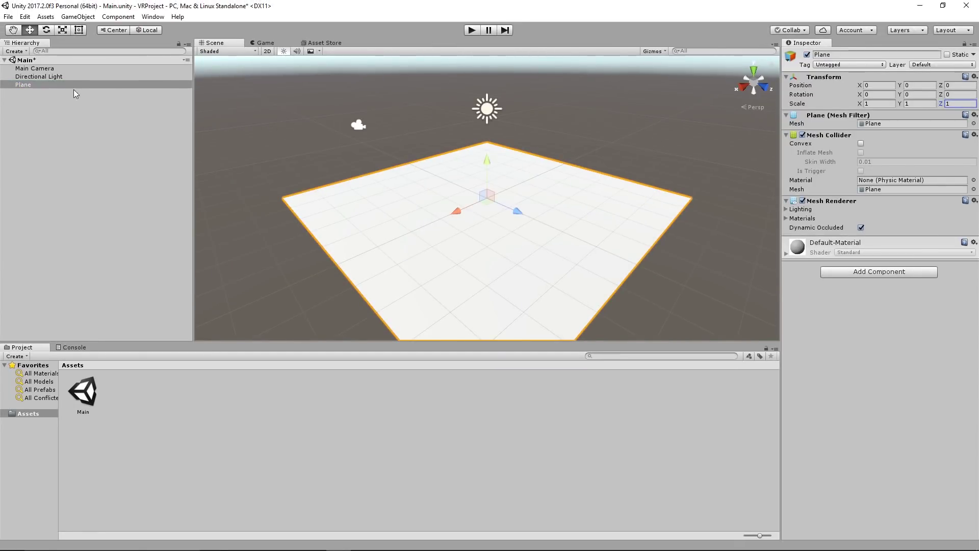
Step: Set the plane's Transform scale to 1000 on X and Z
left_click(97, 86)
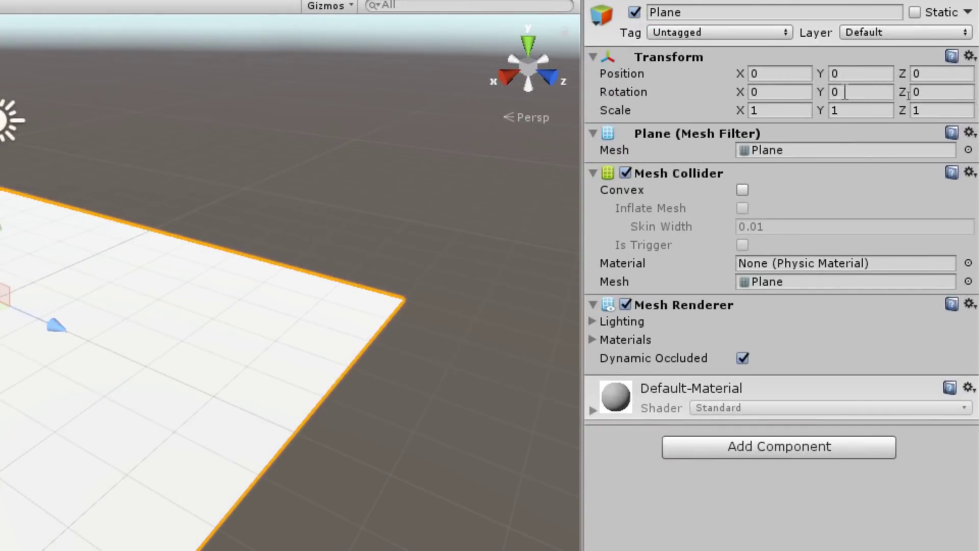
left_click(803, 110)
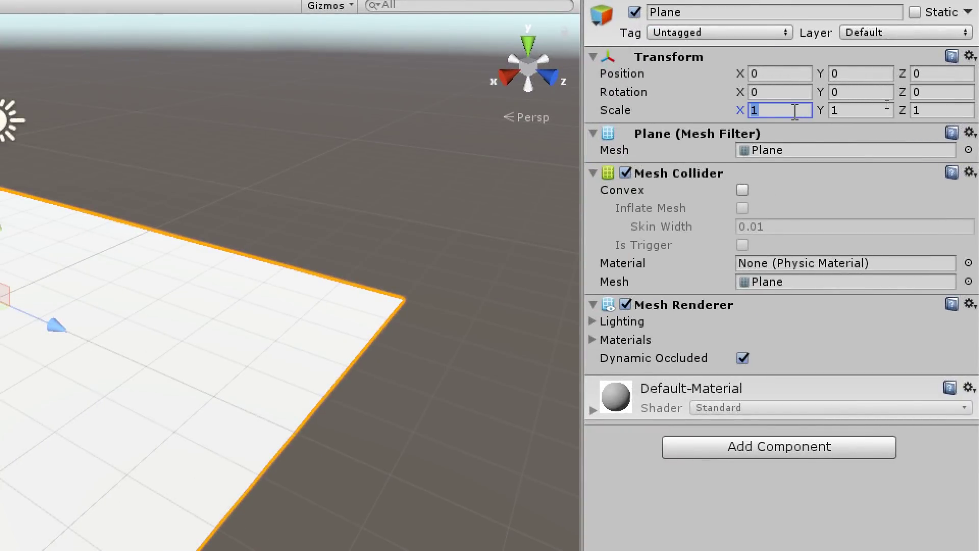
type("1000")
left_click(941, 110)
type("1000")
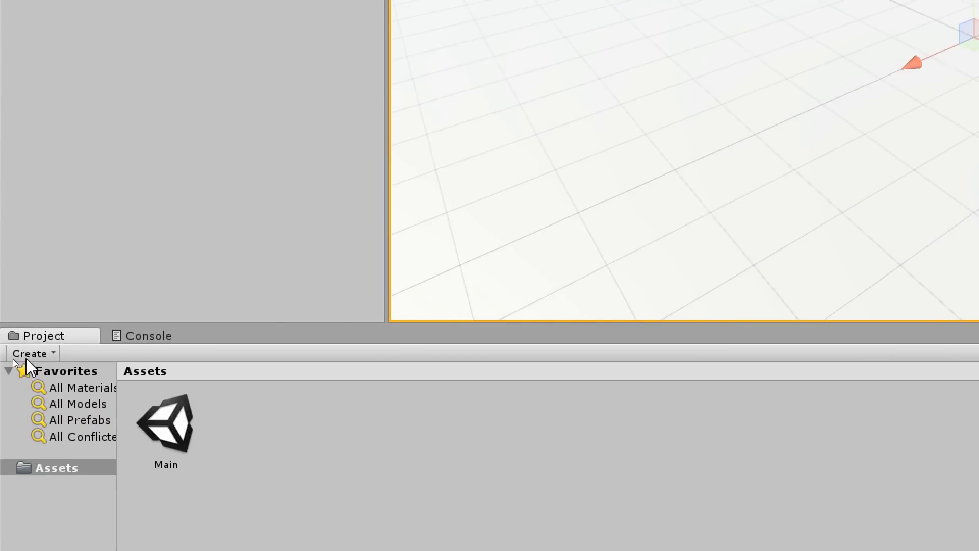
Step: Create a new material asset named Floor in the Project panel
left_click(15, 356)
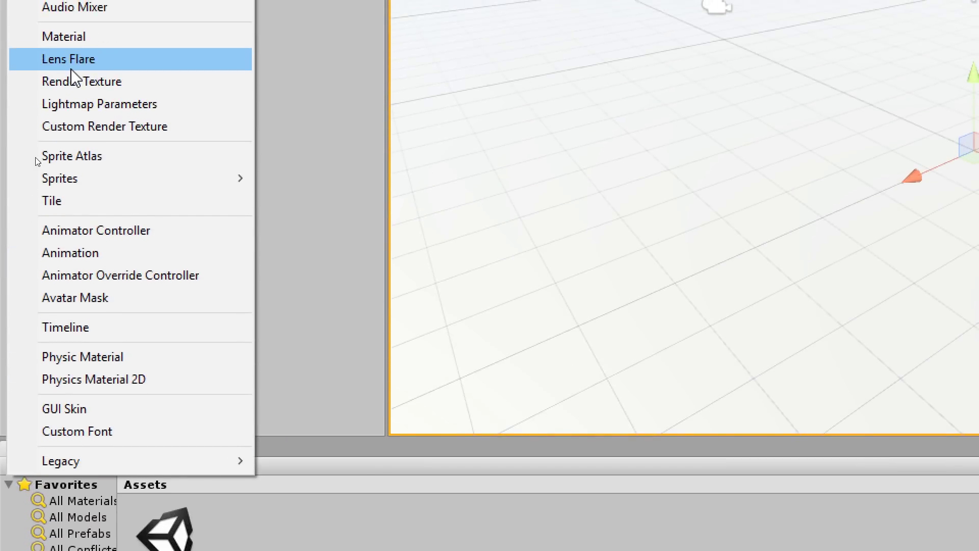
left_click(72, 37)
type("F")
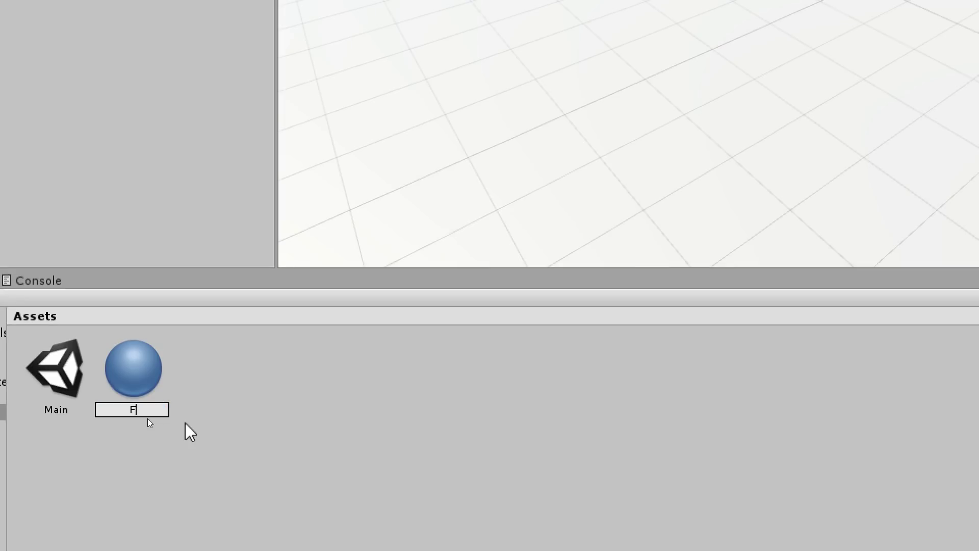
type("loor")
key("Return")
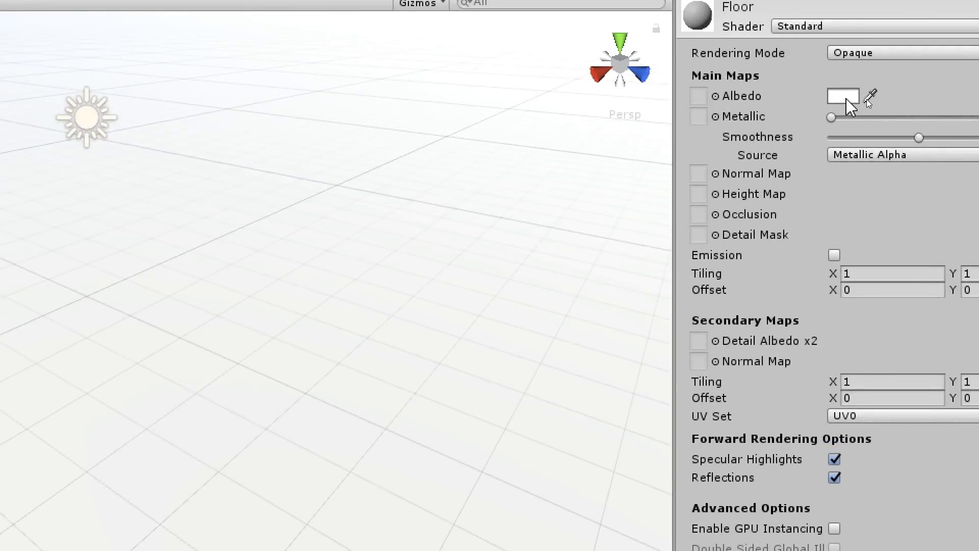
Step: Set the Floor material's albedo colour to dark green (3A7838)
left_click(846, 100)
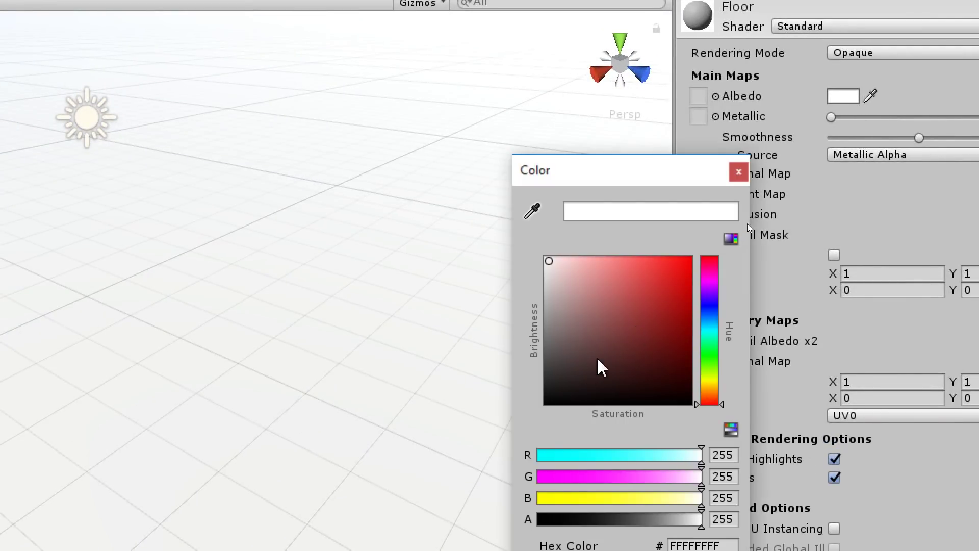
left_click(619, 340)
left_click_drag(621, 339, 619, 345)
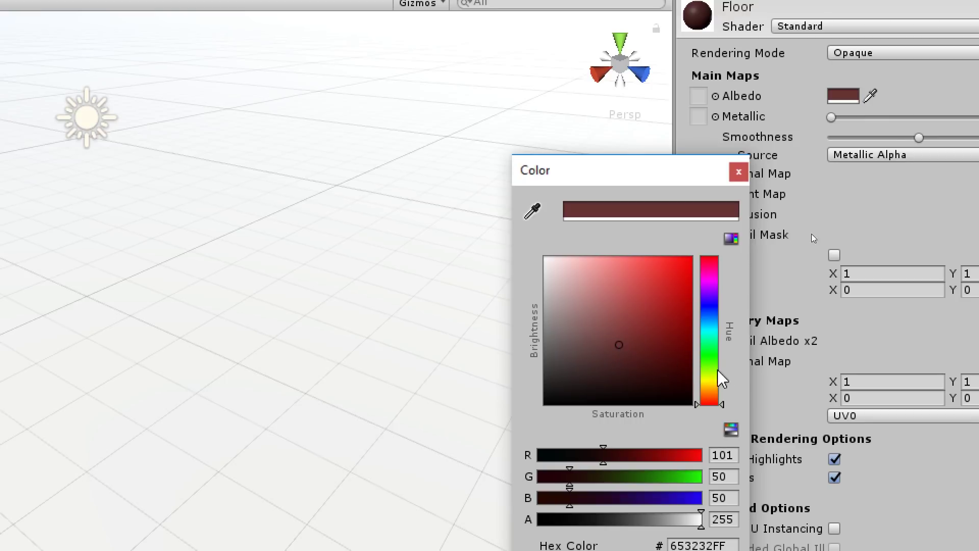
left_click(708, 354)
left_click_drag(708, 353, 708, 358)
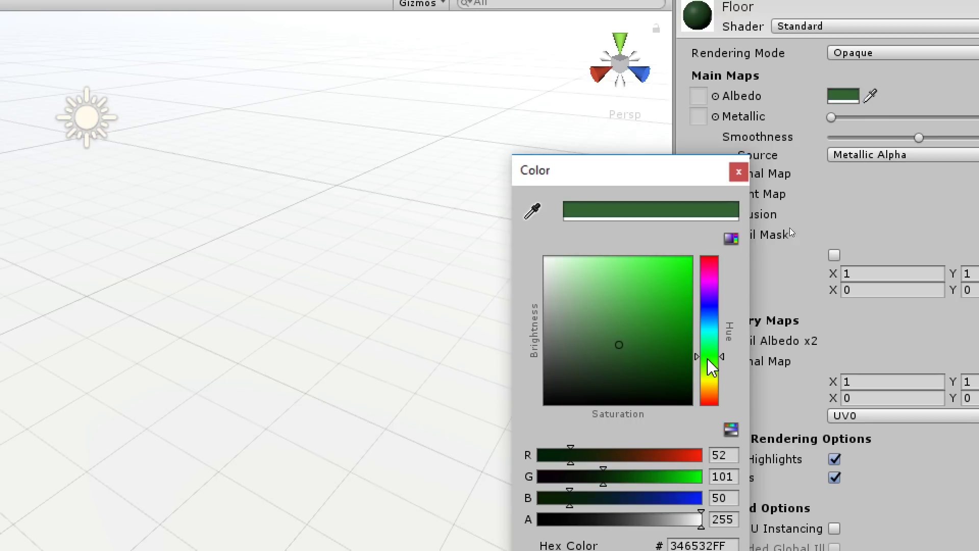
left_click_drag(572, 334, 617, 338)
left_click(738, 171)
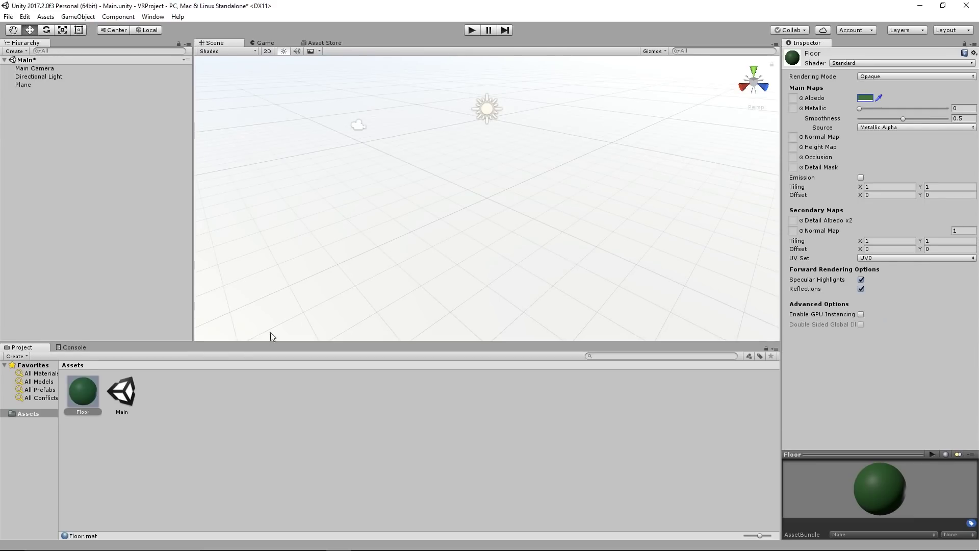
Step: Rename Plane to Floor and apply the Floor material to it
left_click(24, 85)
left_click(26, 84)
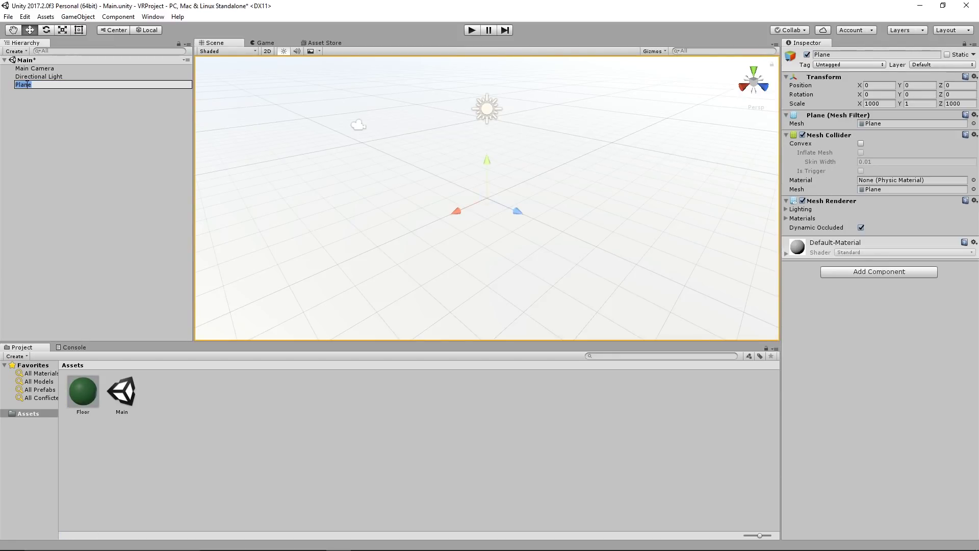
type("Floor")
key("Return")
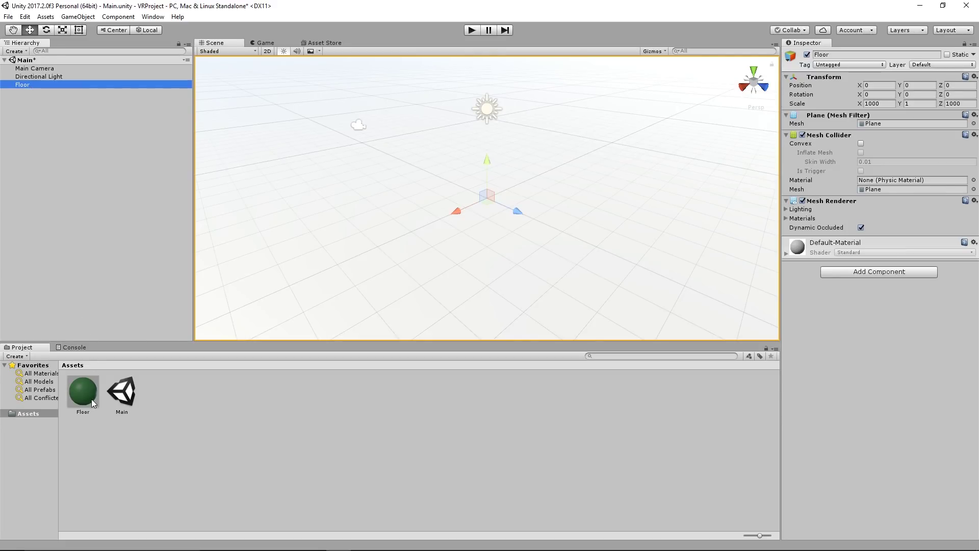
left_click_drag(90, 403, 27, 91)
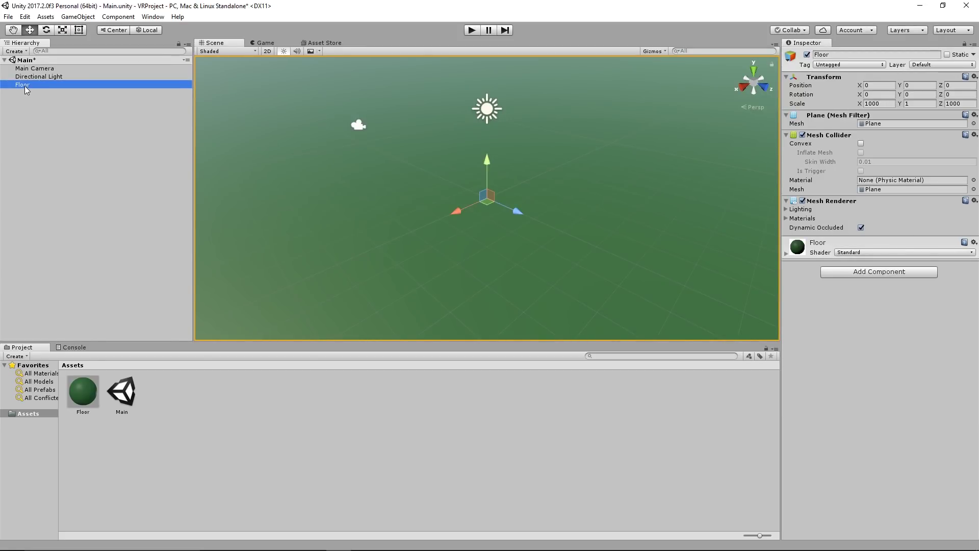
Step: Add a Cube 3D object to the scene
left_click(75, 134)
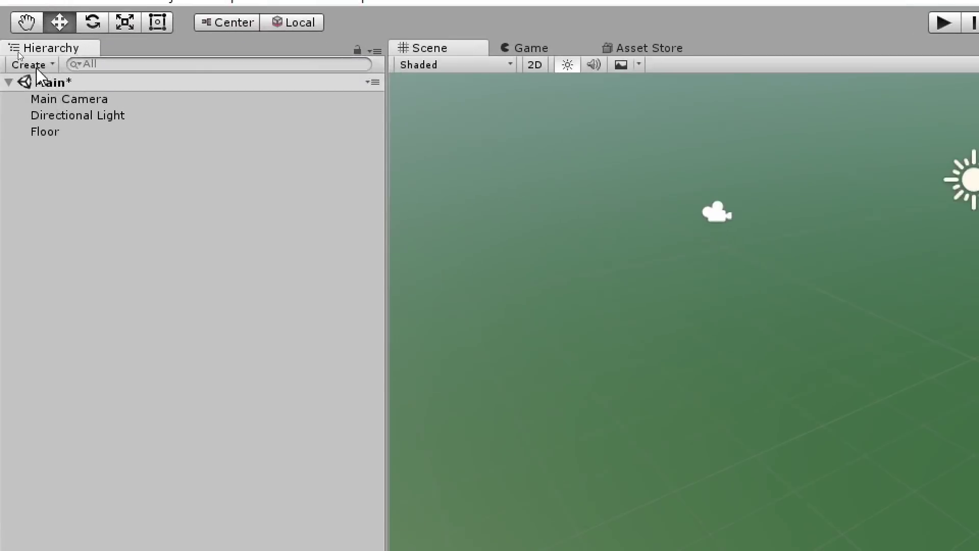
left_click(15, 51)
mouse_move(131, 146)
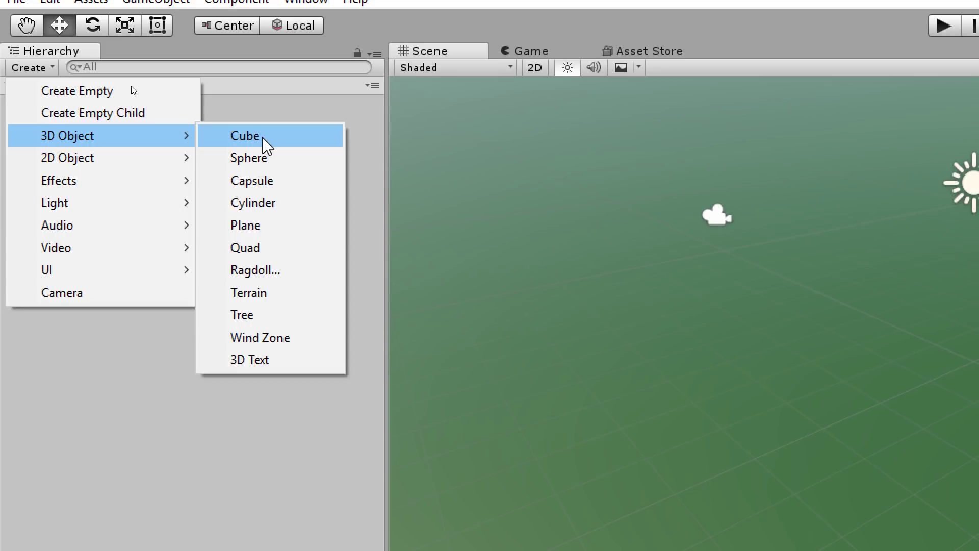
left_click(245, 136)
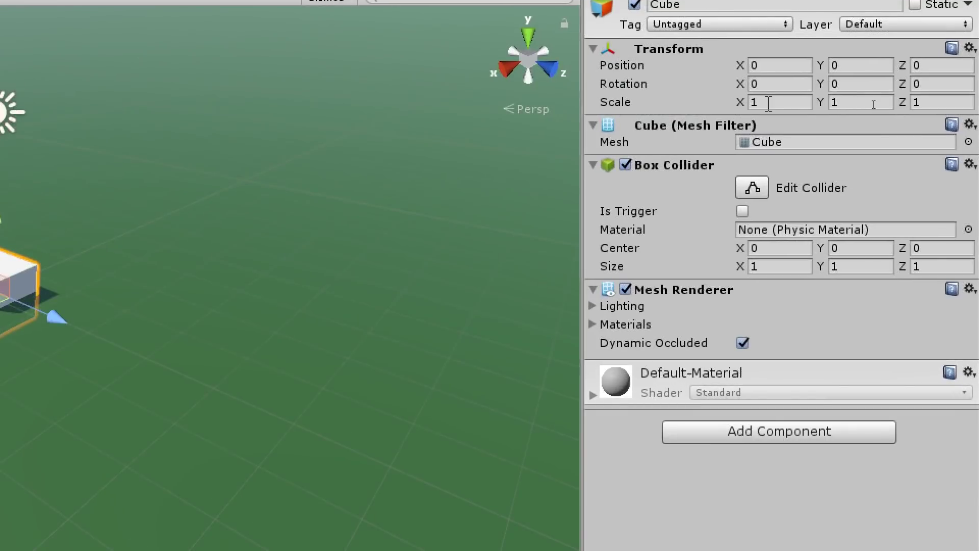
Step: Scale the cube to 0.2 on X, Y and Z and set Position Y to 0.1
left_click(769, 103)
type("0,2")
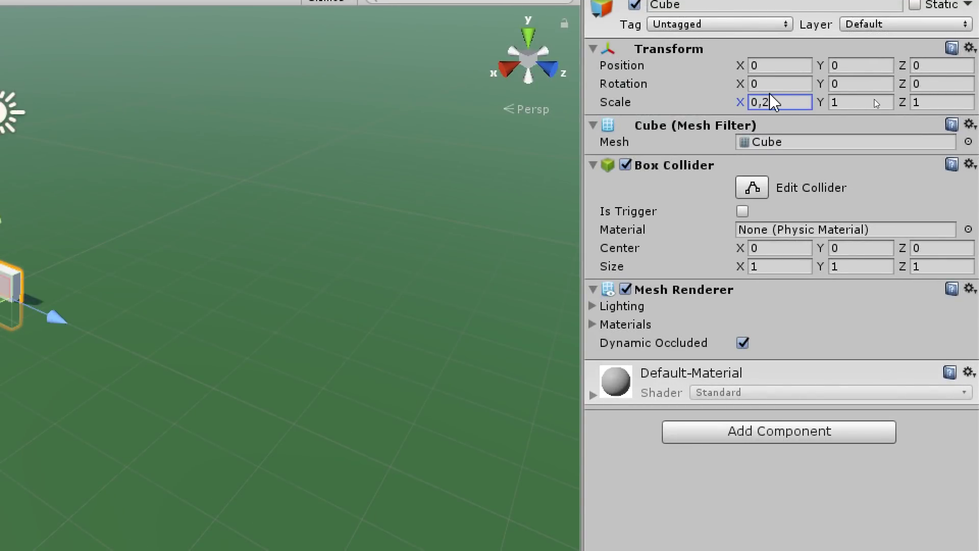
left_click(868, 103)
type("0,2")
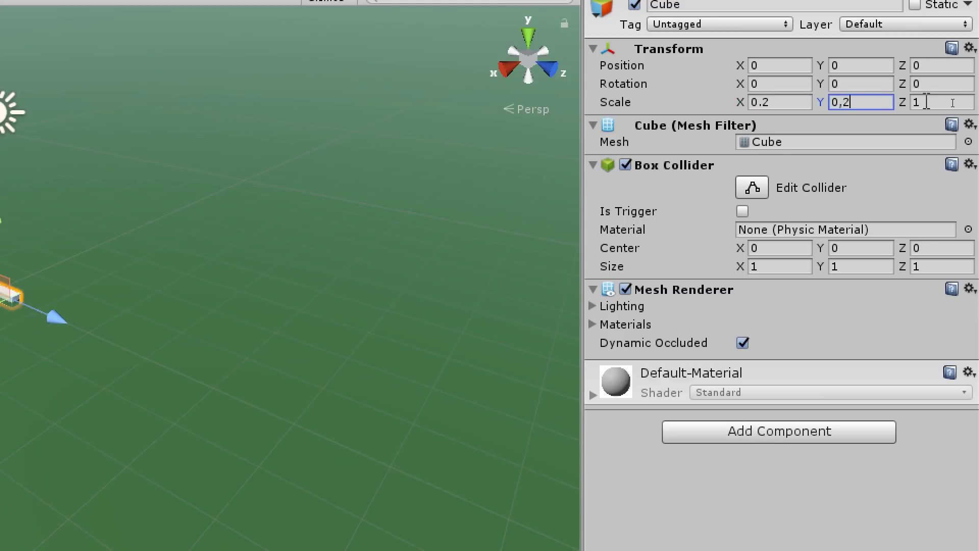
left_click(952, 102)
type("0,22")
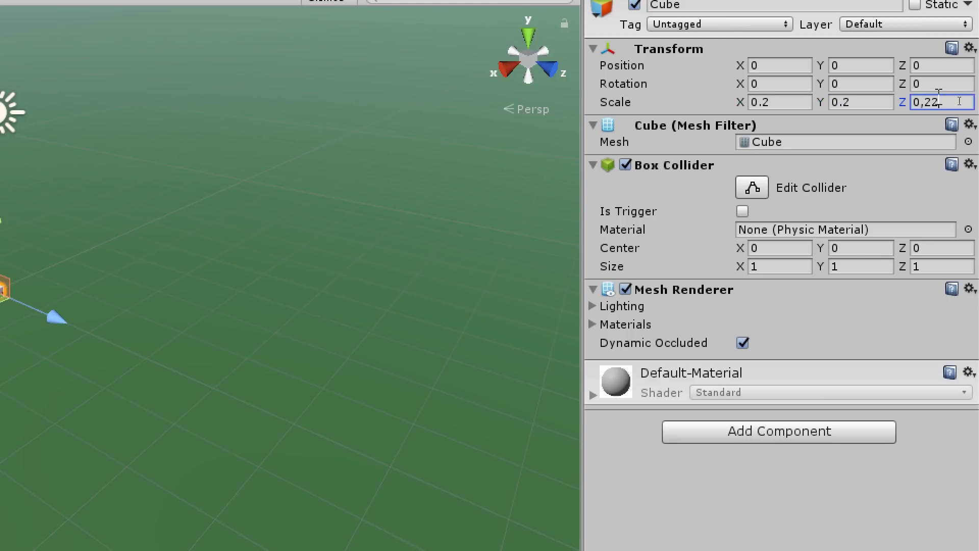
key("BackSpace")
left_click(858, 69)
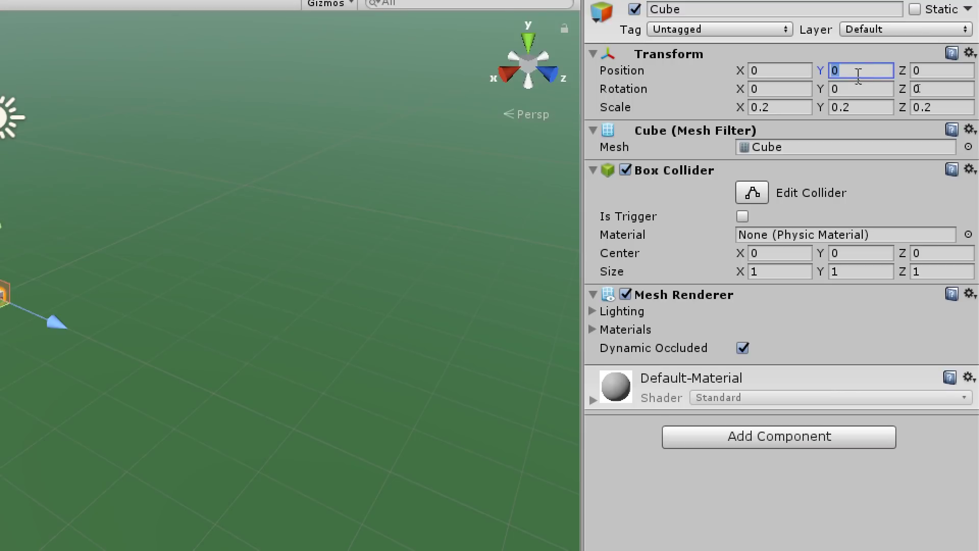
type("0,")
type("1")
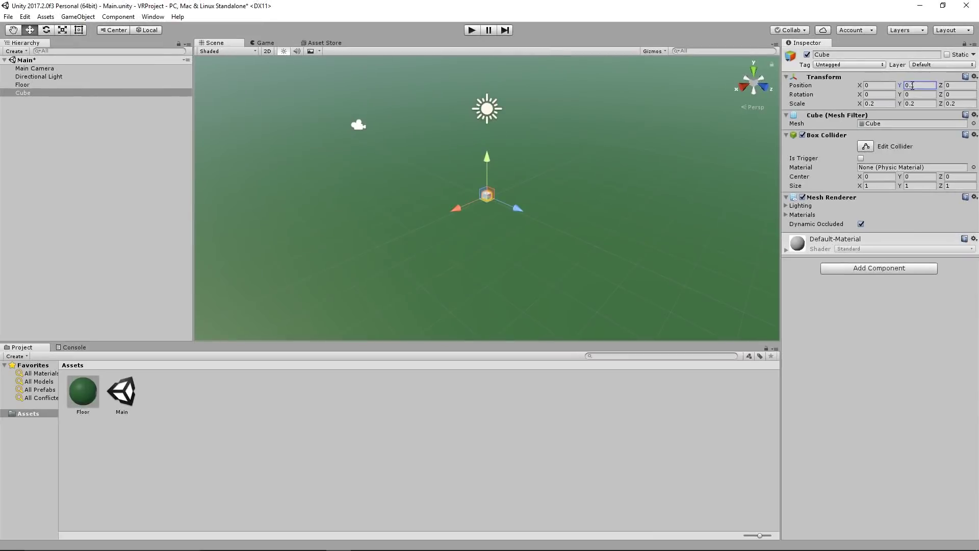
Step: Commit the cube's 0.1 height, frame it, and orbit to a level front view
left_click(489, 203)
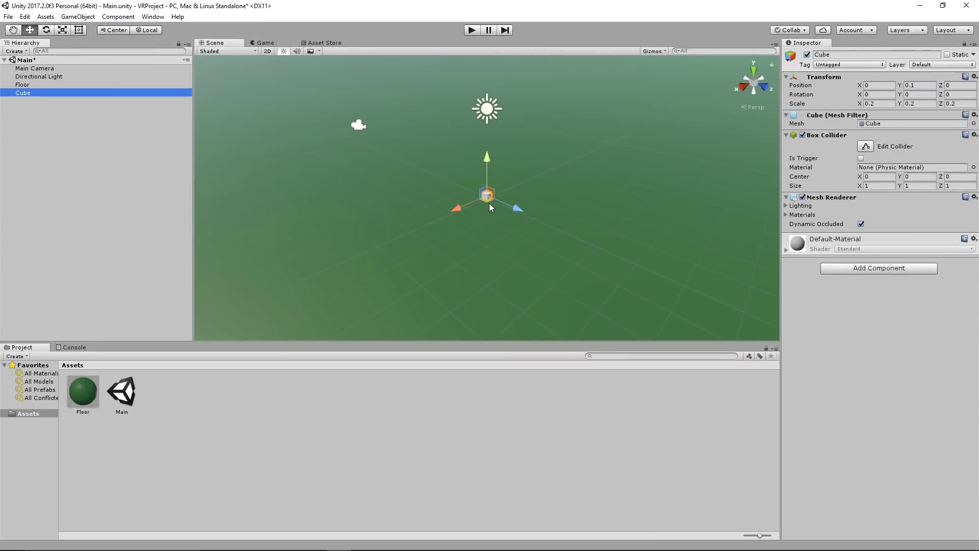
key("f")
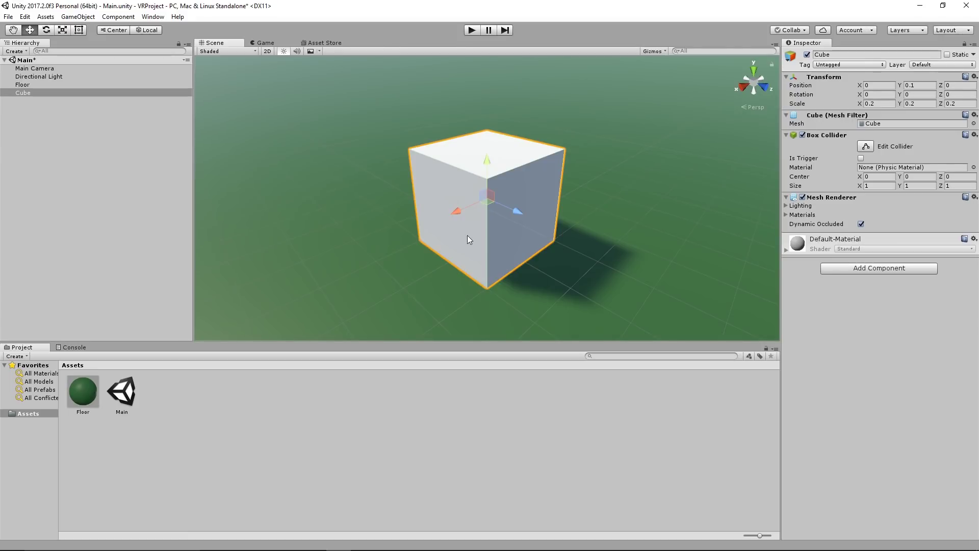
scroll(476, 219, "down", 5)
scroll(474, 218, "up", 3)
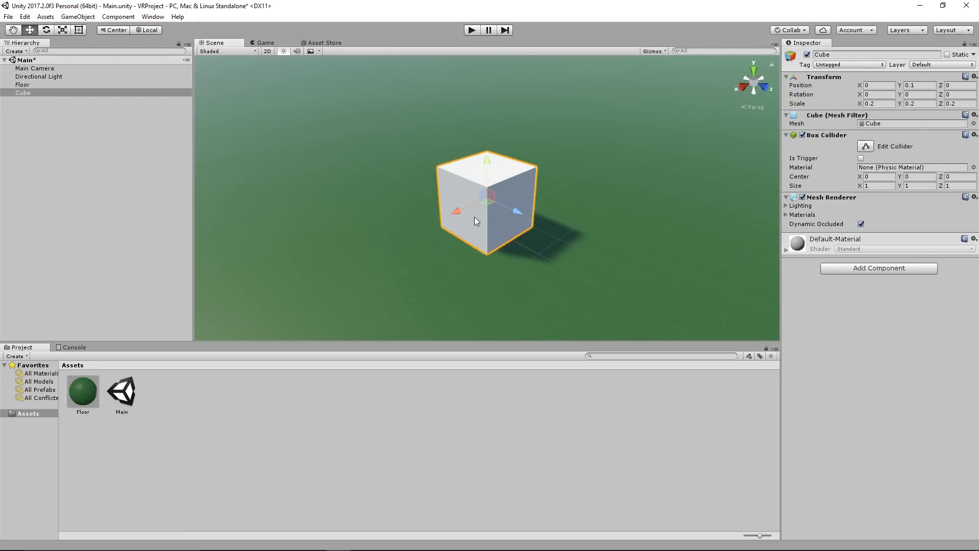
scroll(474, 216, "down", 1)
right_click_drag(474, 216, 448, 227, "alt")
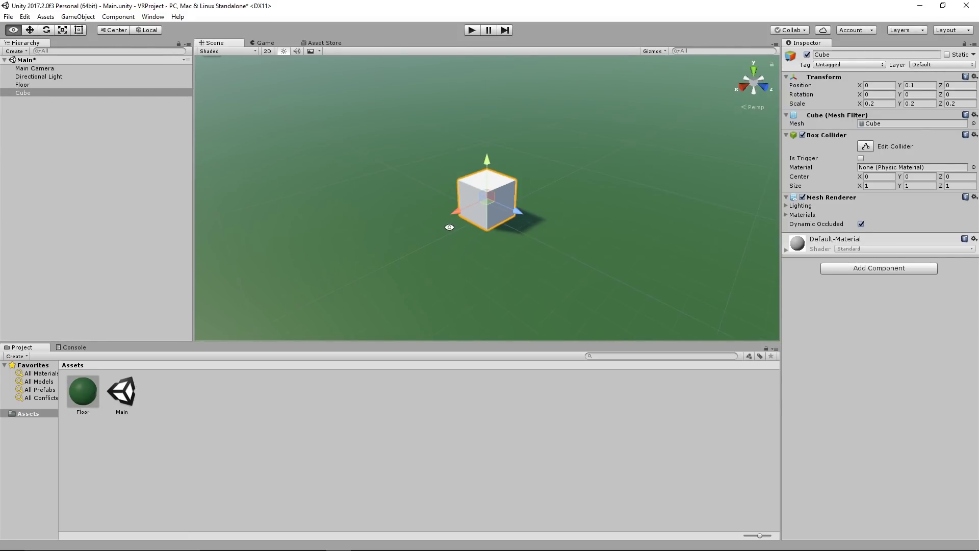
left_click_drag(455, 226, 571, 189, "alt")
middle_click_drag(571, 189, 549, 209)
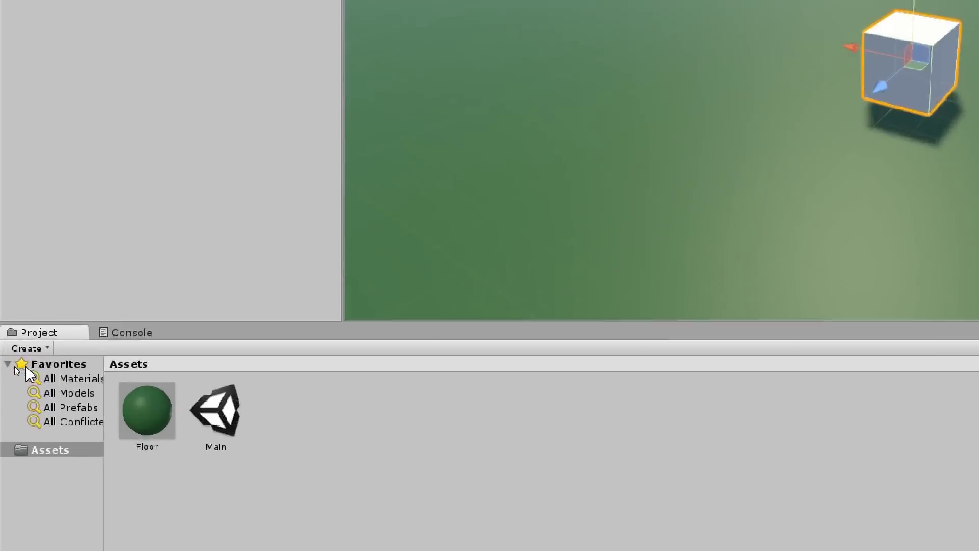
Step: Create a new material asset in the Project panel named Cube
left_click(16, 348)
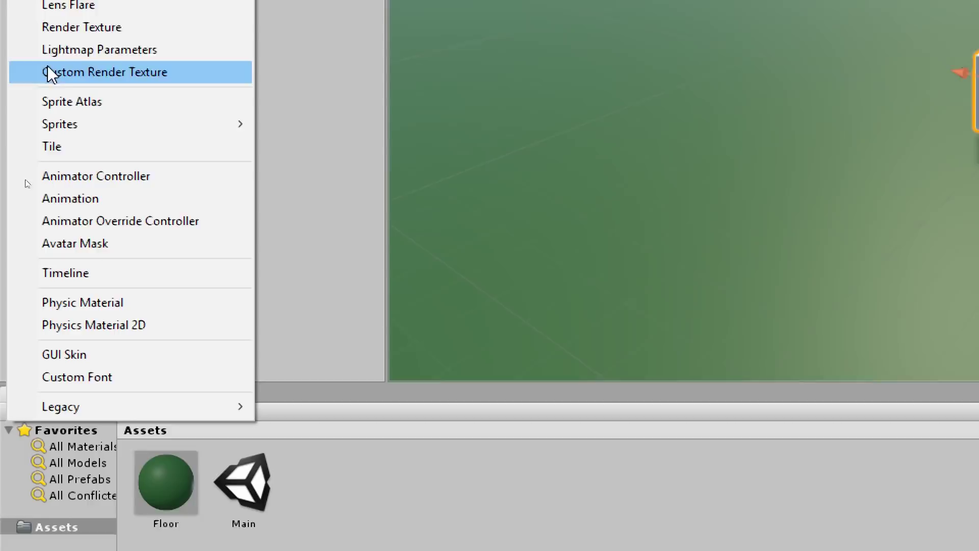
left_click(72, 71)
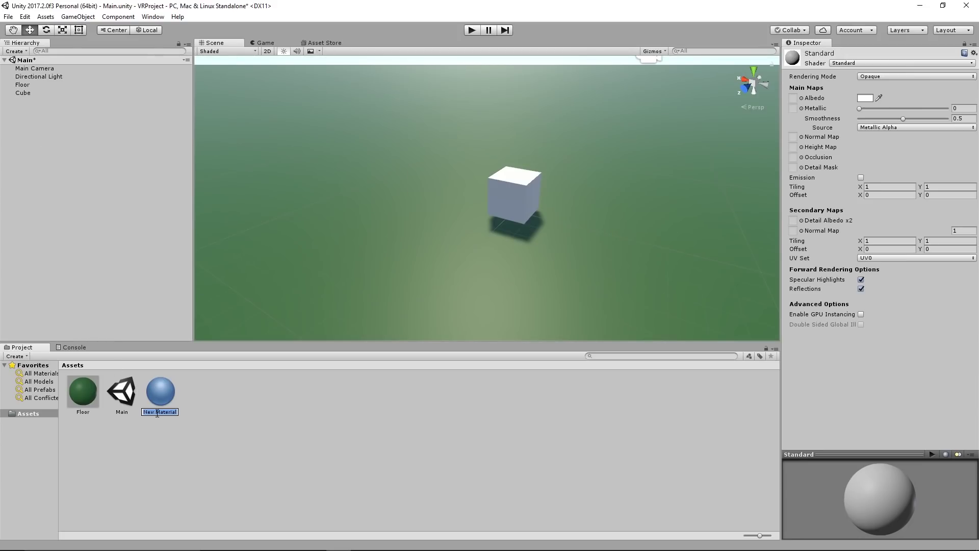
type("Cube")
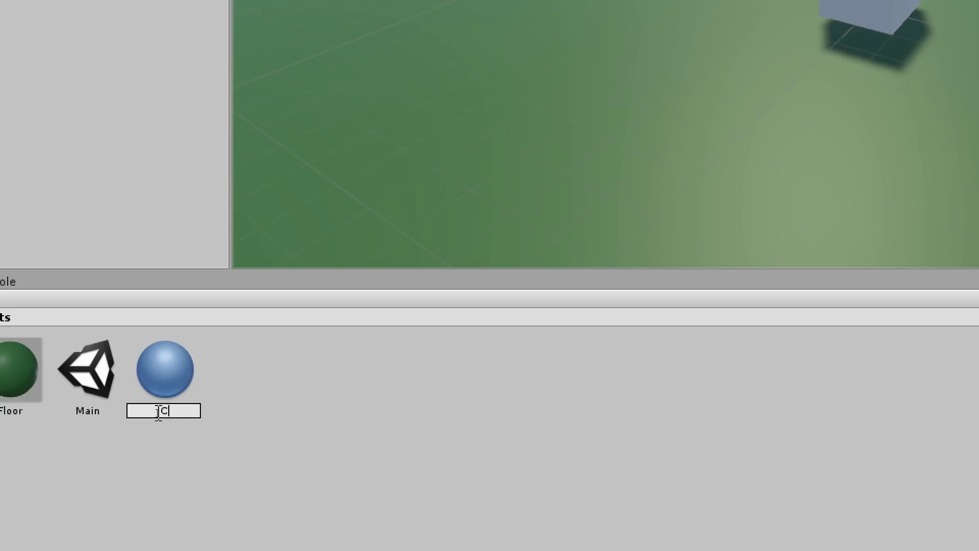
key("Return")
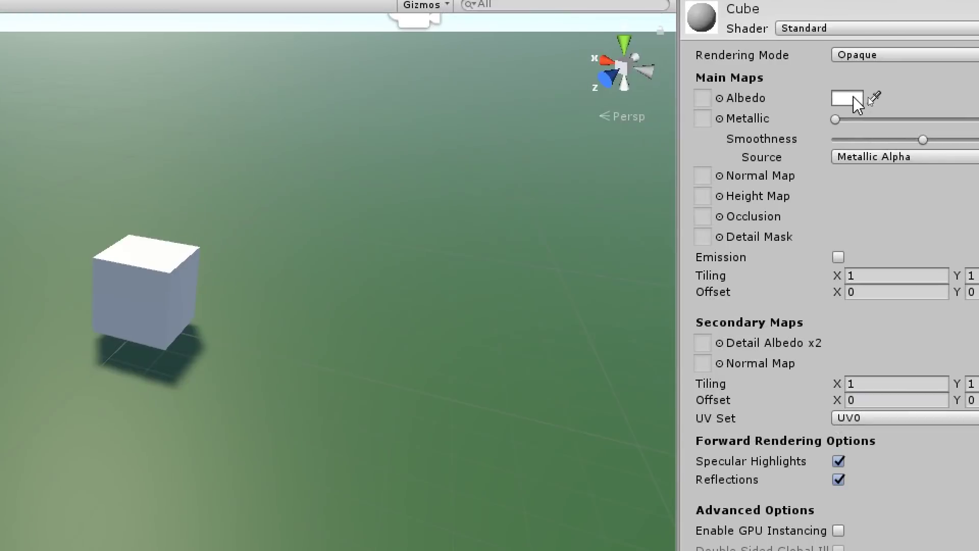
Step: Set the Cube material's albedo to dark red A34040 and apply it to the cube
left_click(870, 98)
left_click_drag(618, 302, 638, 312)
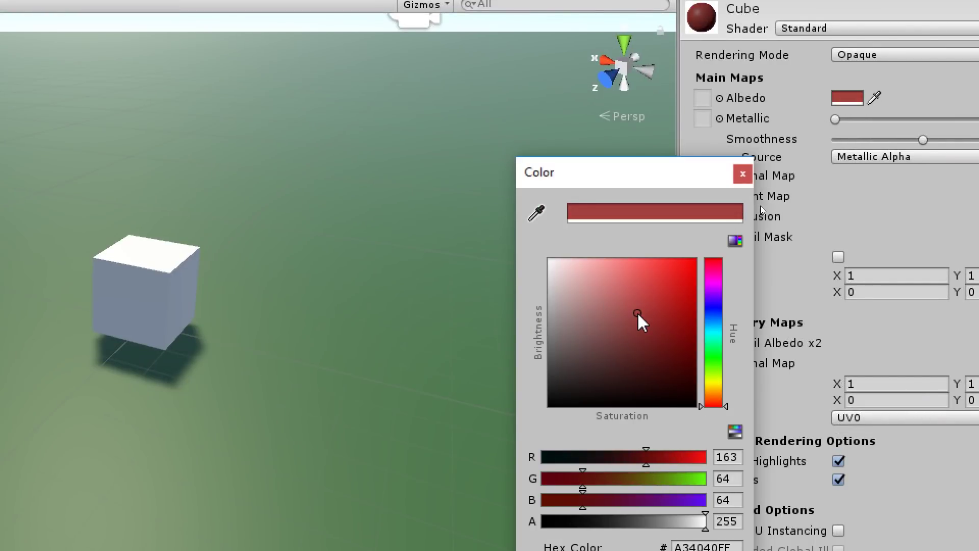
left_click(742, 173)
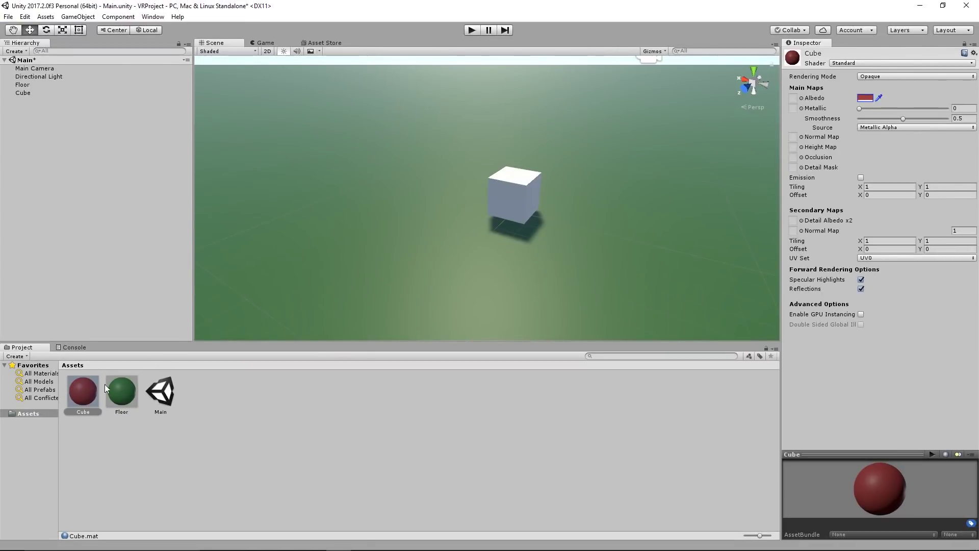
left_click_drag(84, 408, 25, 93)
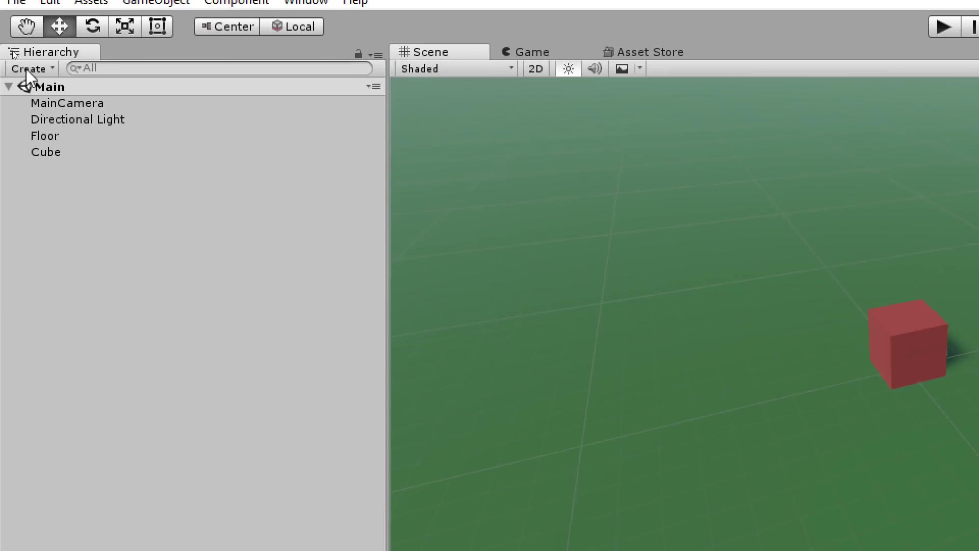
Step: Add a 3D sphere to the scene from the GameObject menu
left_click(14, 51)
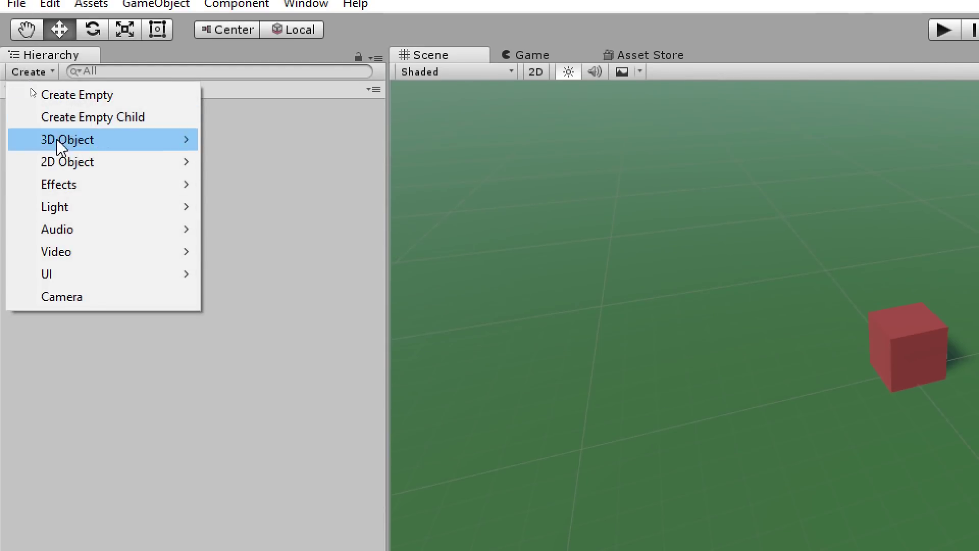
mouse_move(30, 88)
left_click(266, 164)
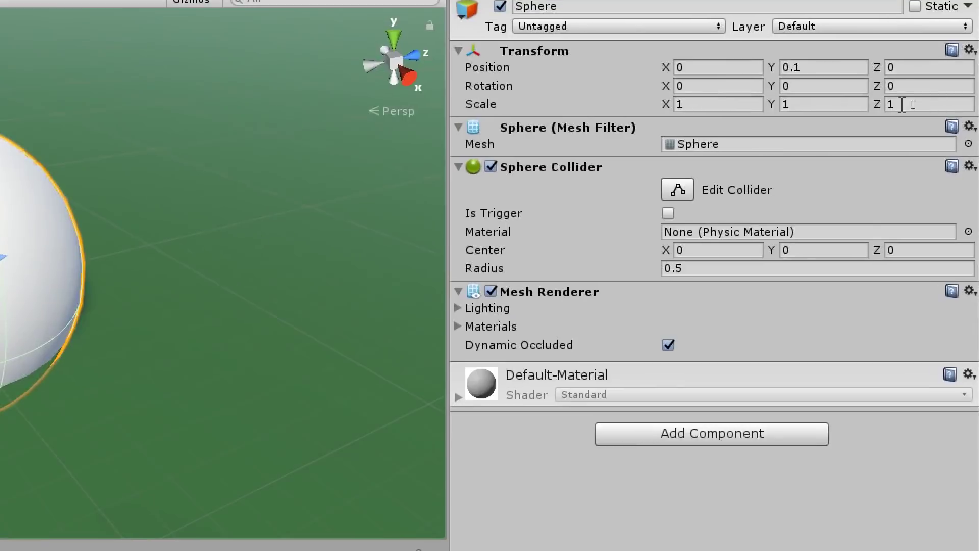
Step: Scale the sphere to 0.1, 0.1, 0.1 and place it at position 0, 0, 0
left_click(844, 105)
key("BackSpace")
type("0.1")
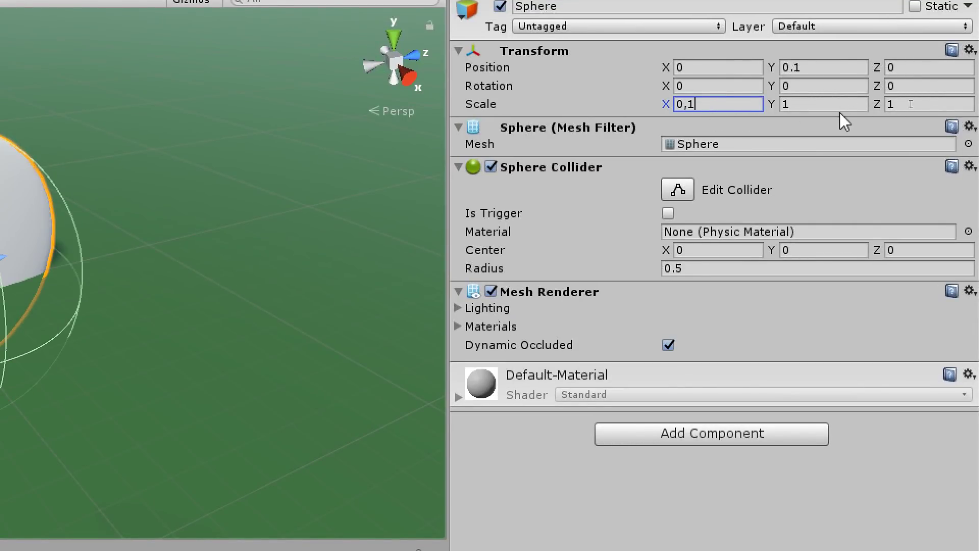
key("Tab")
type("0.1")
key("Tab")
type("0.")
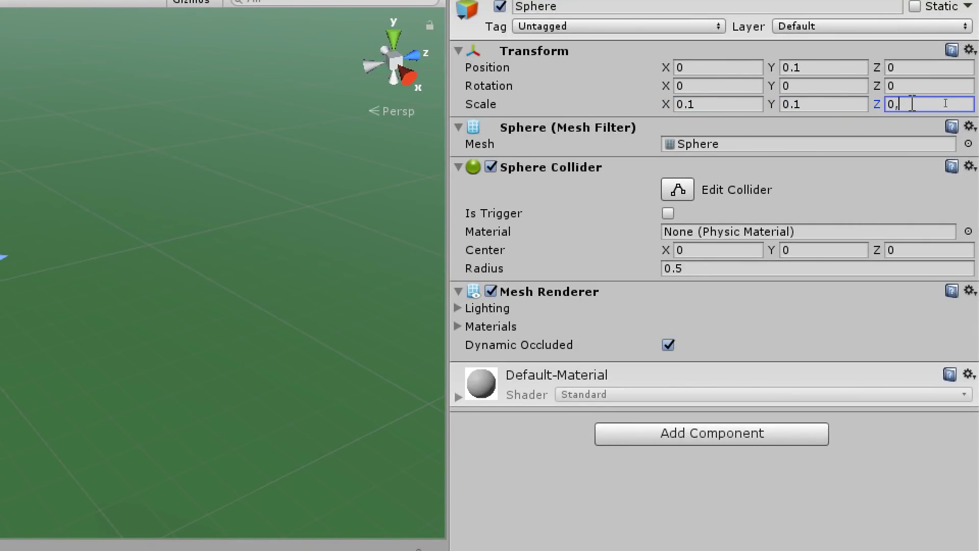
type("1")
left_click(822, 68)
type("0")
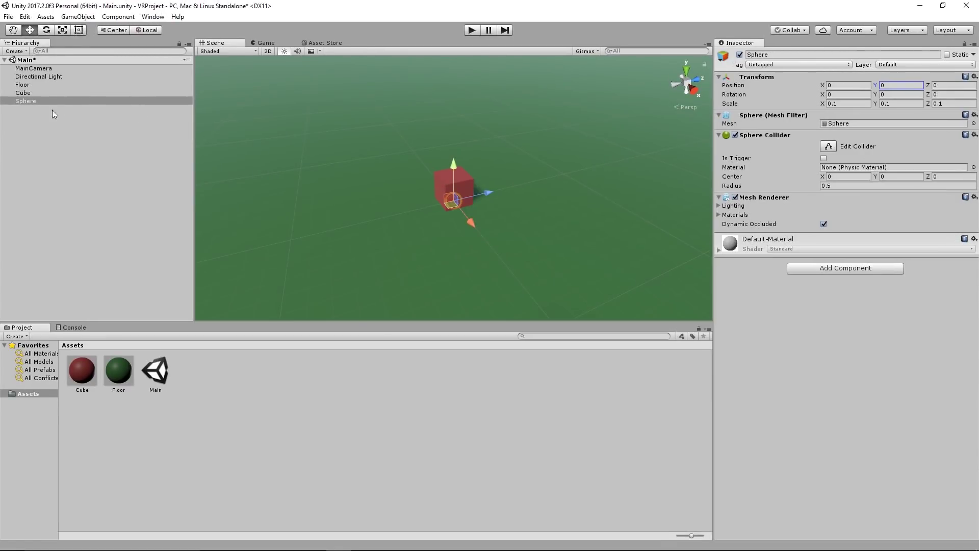
Step: Rename the Sphere to LeftHand in the Hierarchy
left_click(27, 102)
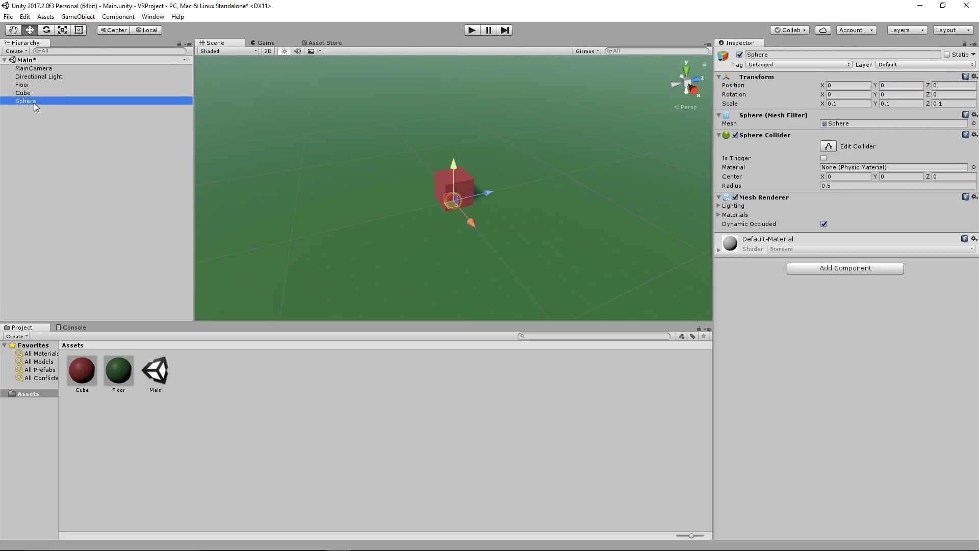
left_click(34, 102)
type("LeftHand")
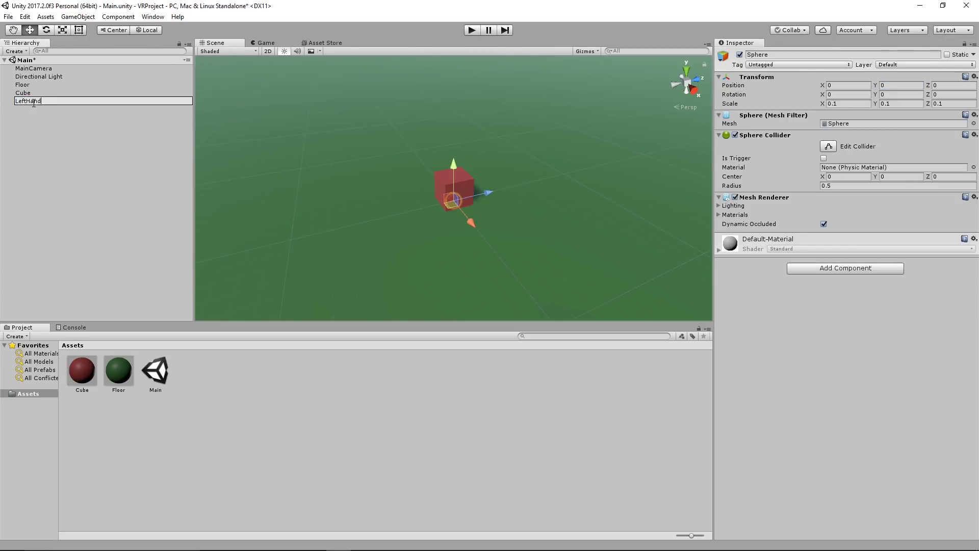
key("Return")
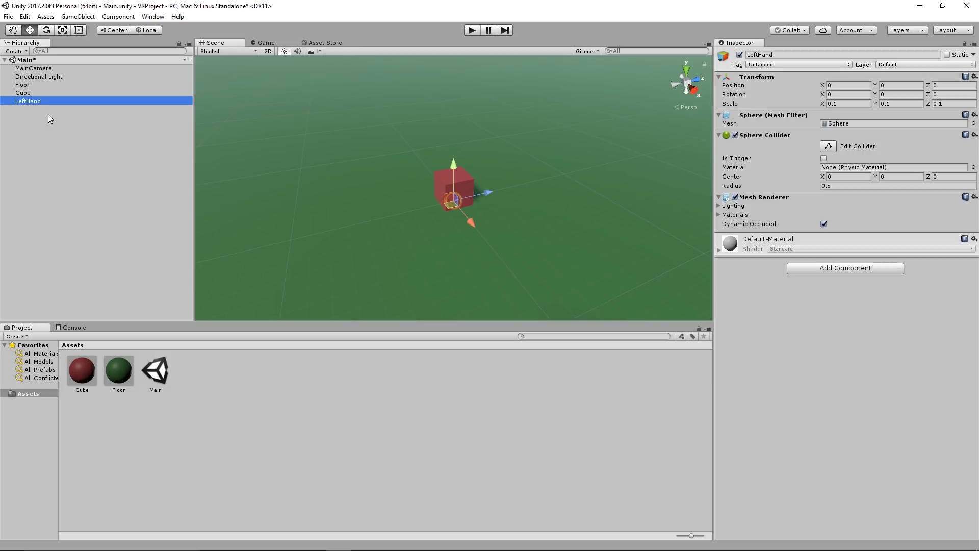
Step: Duplicate LeftHand, name the copy RightHand, and select both hand spheres
key("ctrl+d")
left_click(38, 109)
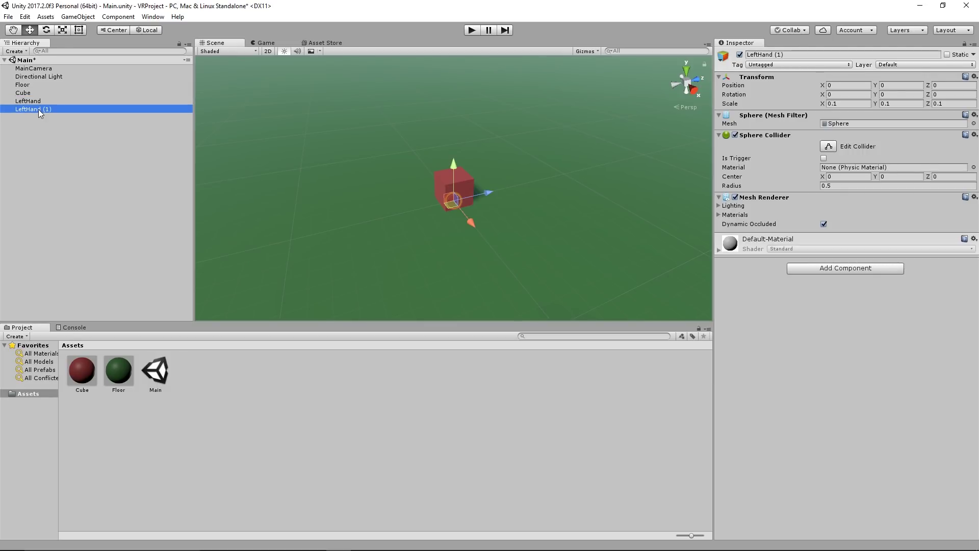
type("RightHand")
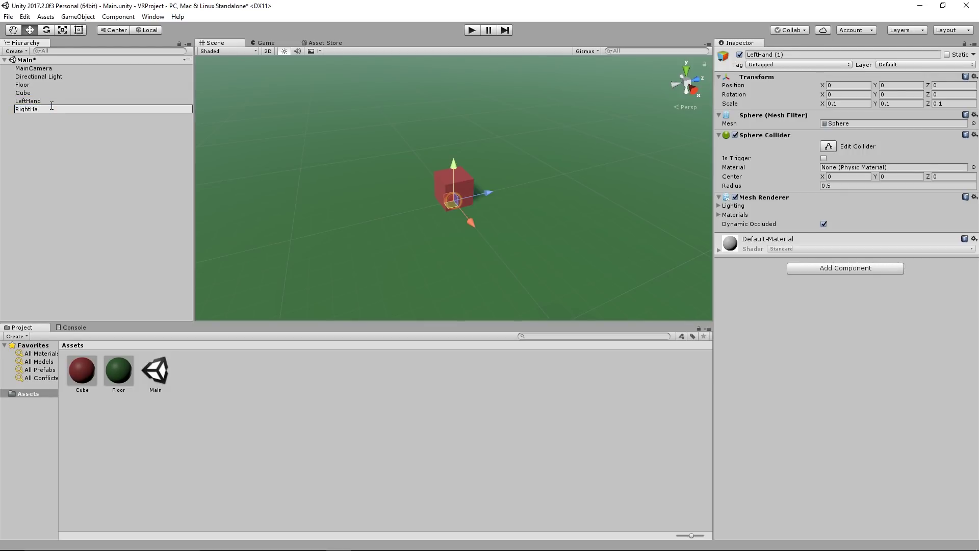
key("Return")
left_click(32, 101, "ctrl")
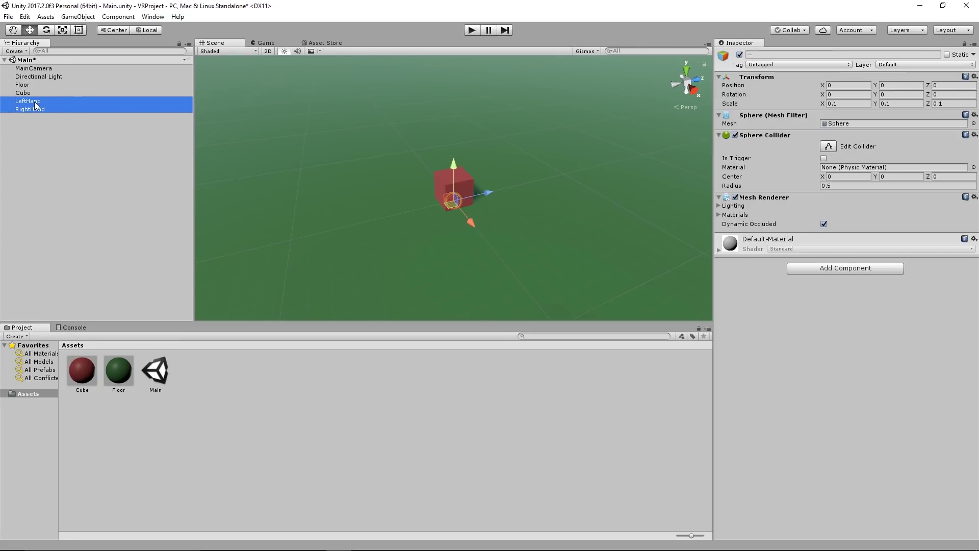
Step: Remove the Sphere Collider component from both LeftHand and RightHand
left_click(973, 135)
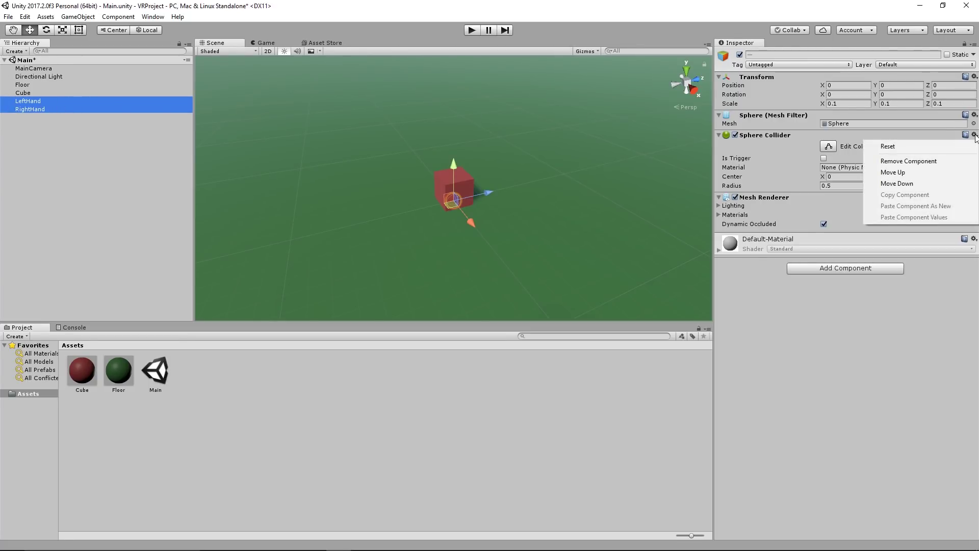
left_click(950, 162)
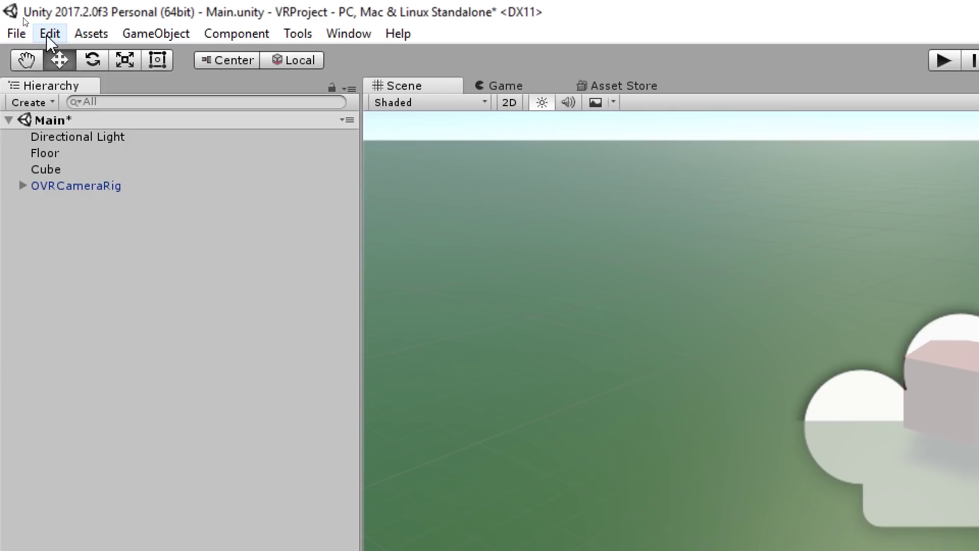
Step: Show the Input Manager axes through Edit > Project Settings > Input
left_click(24, 16)
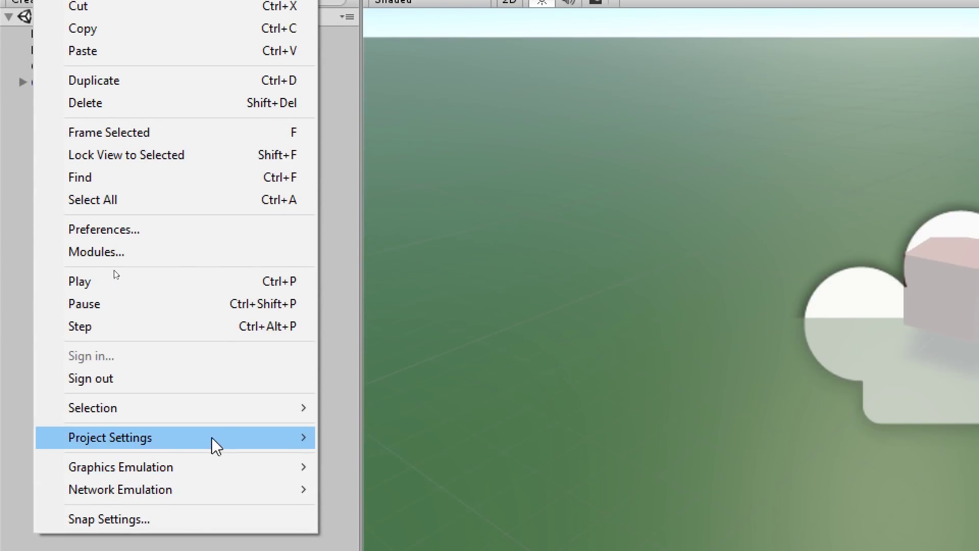
mouse_move(212, 540)
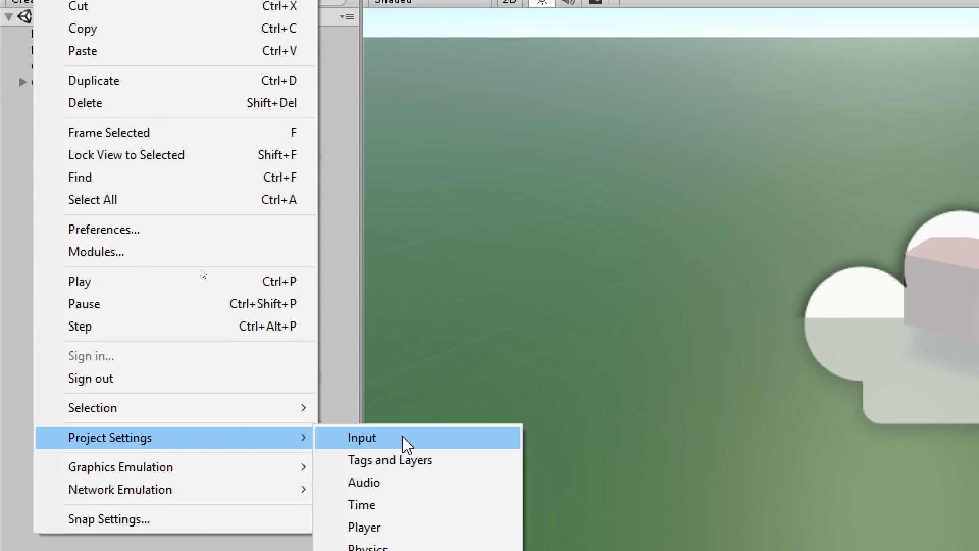
left_click(407, 444)
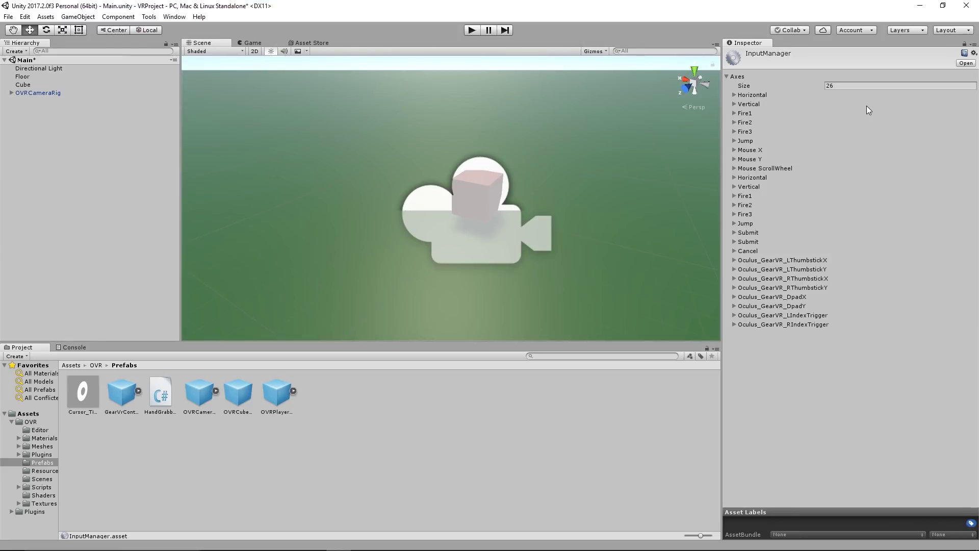
right_click(758, 97)
Step: Duplicate the Horizontal axis and rename the copy TriggerLeft
left_click(770, 102)
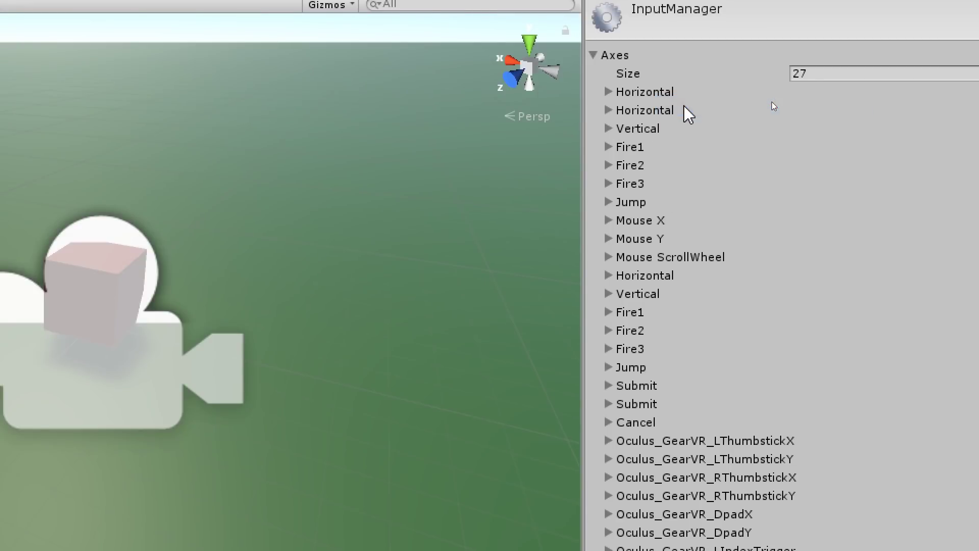
left_click(631, 113)
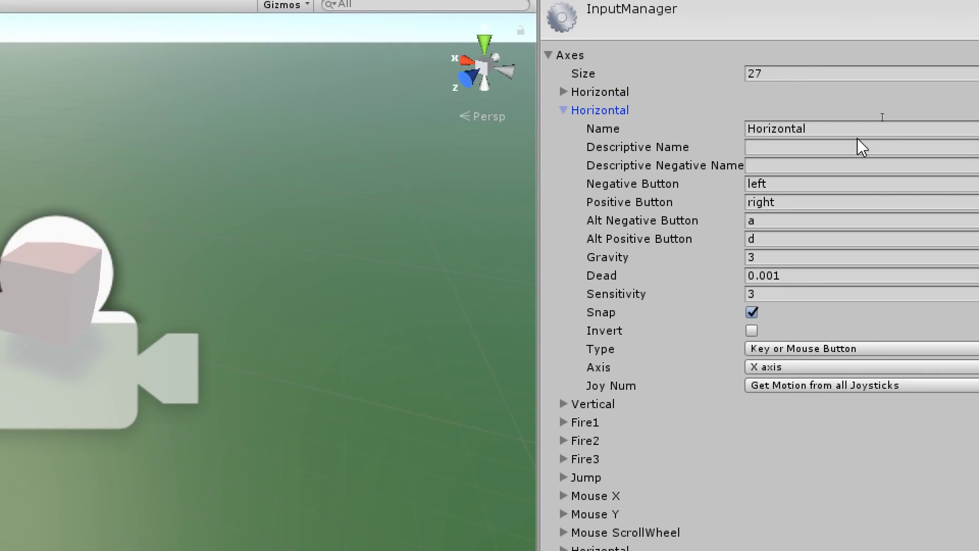
left_click(894, 129)
type("Trigger")
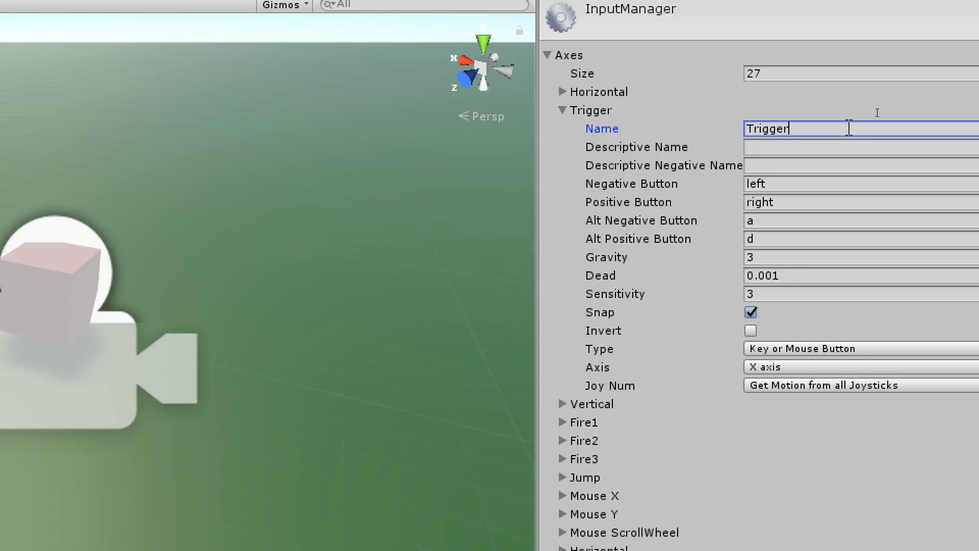
type("Left")
Step: Set TriggerLeft's type to Joystick Axis reading the 11th axis
left_click(815, 348)
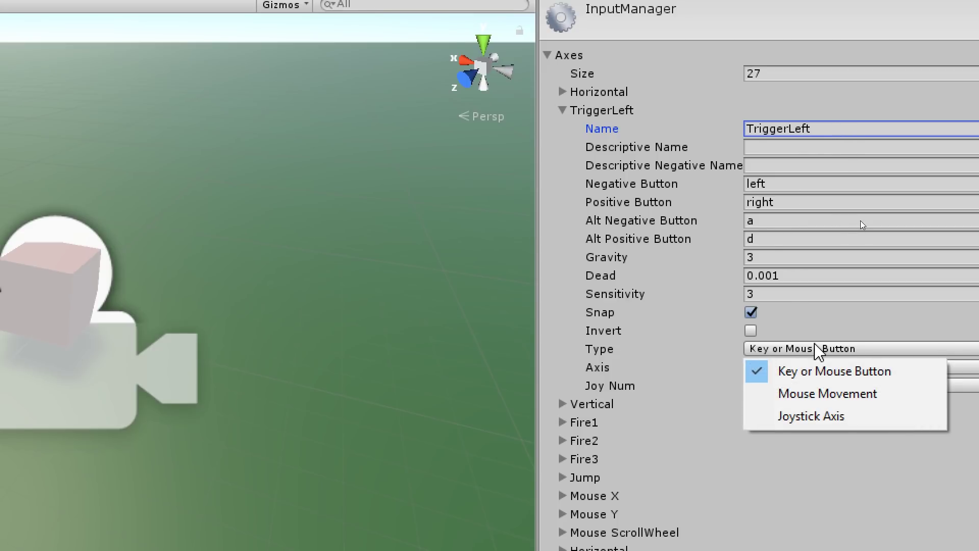
left_click(816, 418)
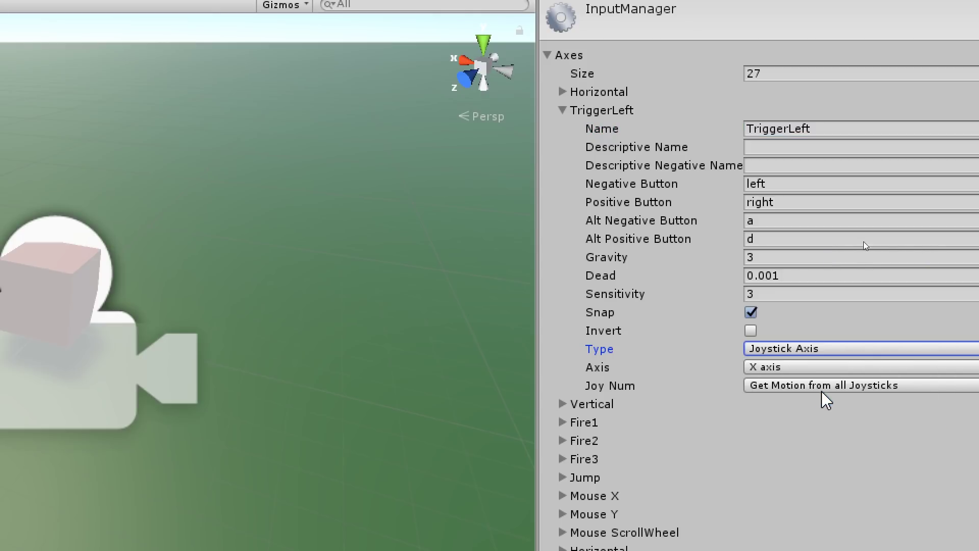
left_click(816, 366)
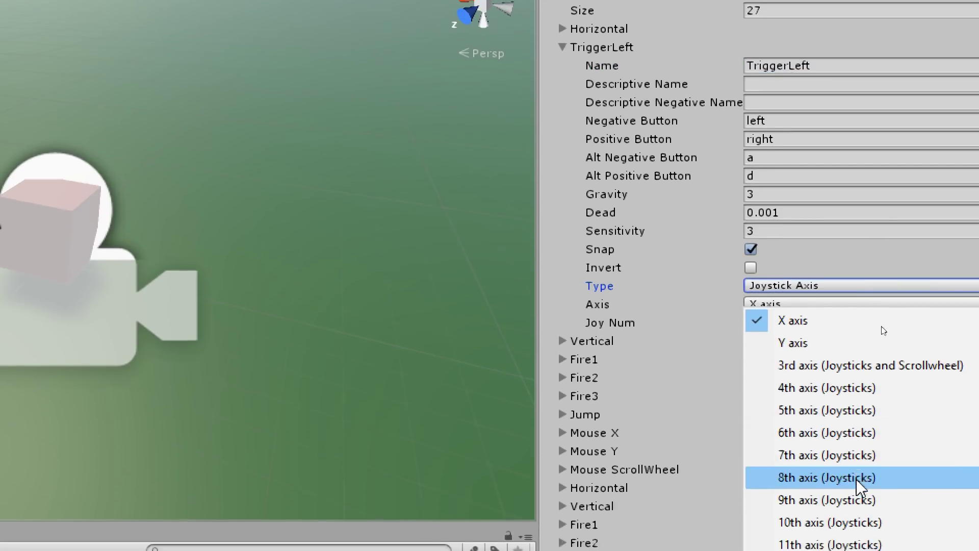
left_click(856, 544)
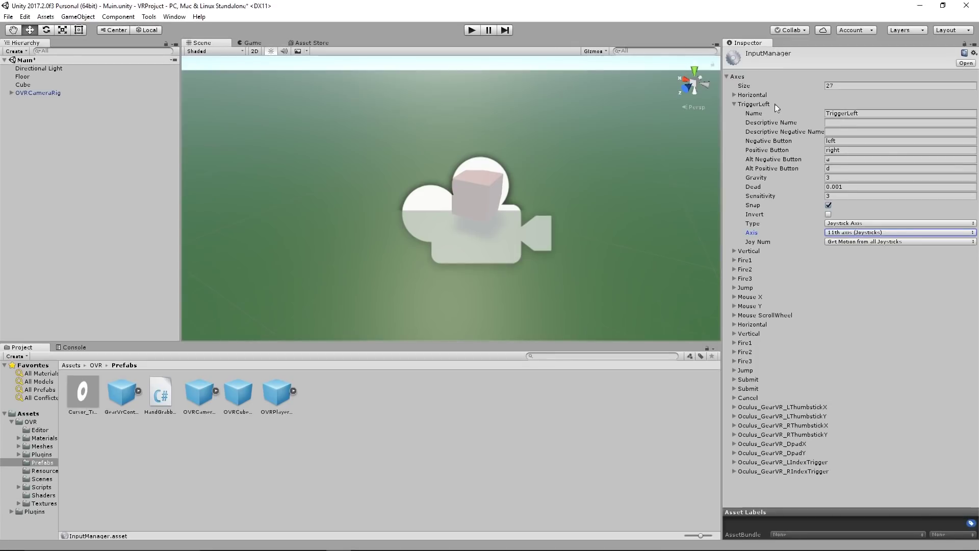
left_click(769, 104)
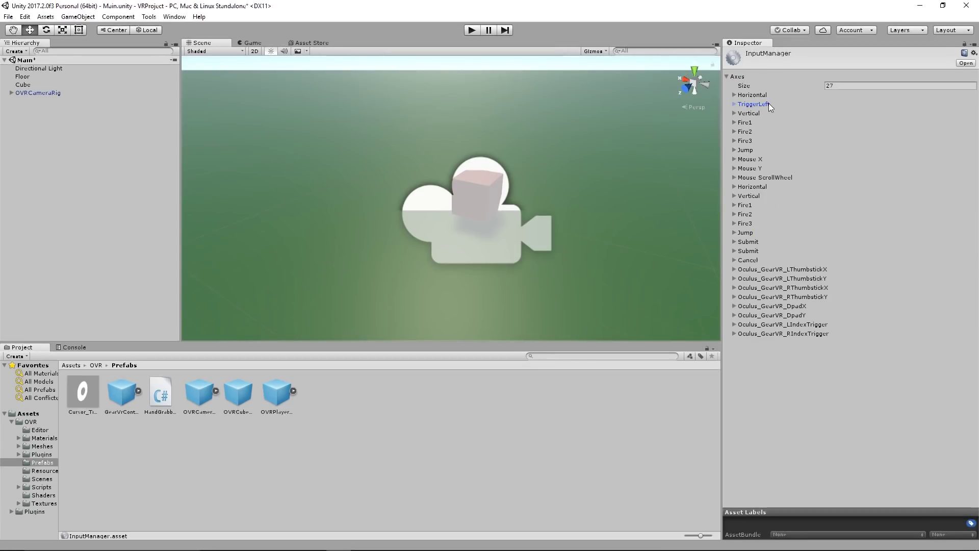
right_click(764, 104)
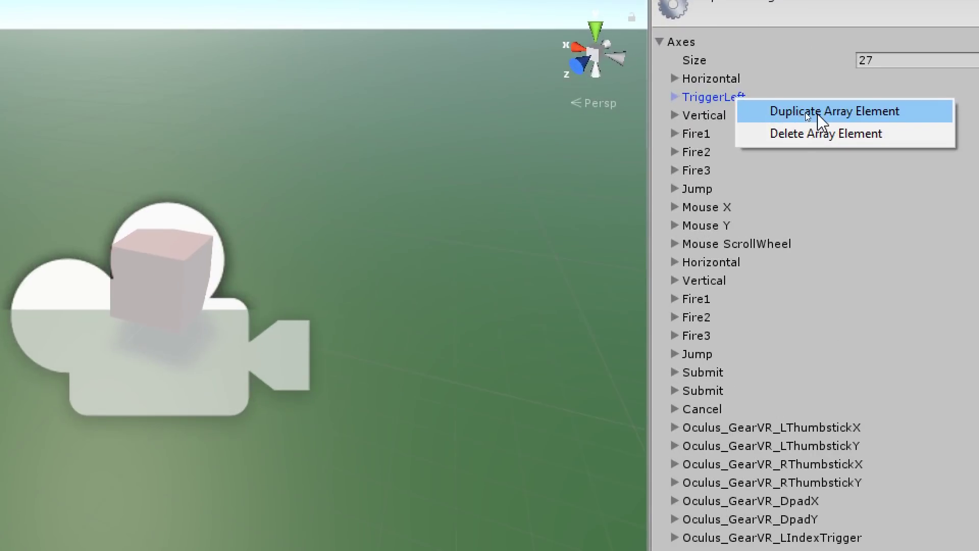
Step: Duplicate TriggerLeft as TriggerRight and map it to the 12th joystick axis
left_click(802, 111)
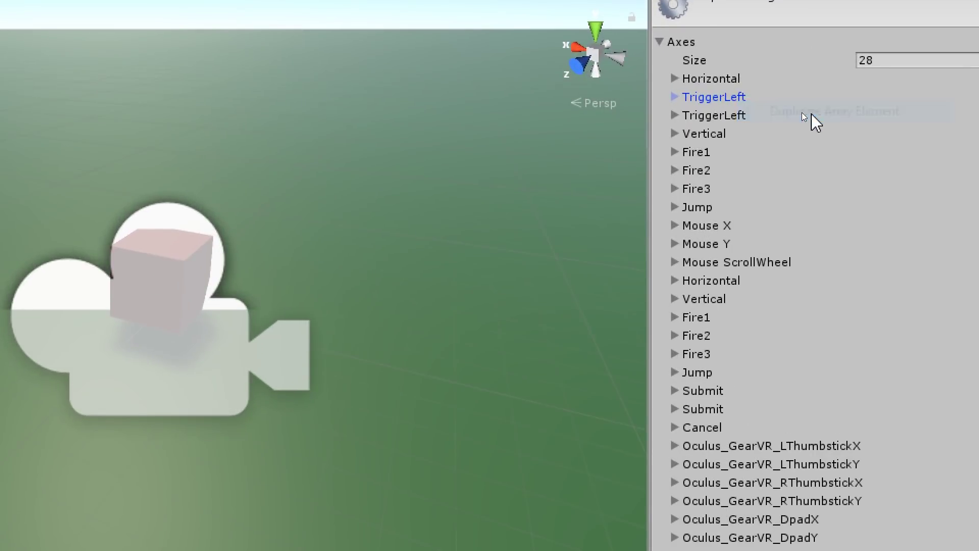
left_click(746, 119)
left_click(859, 135)
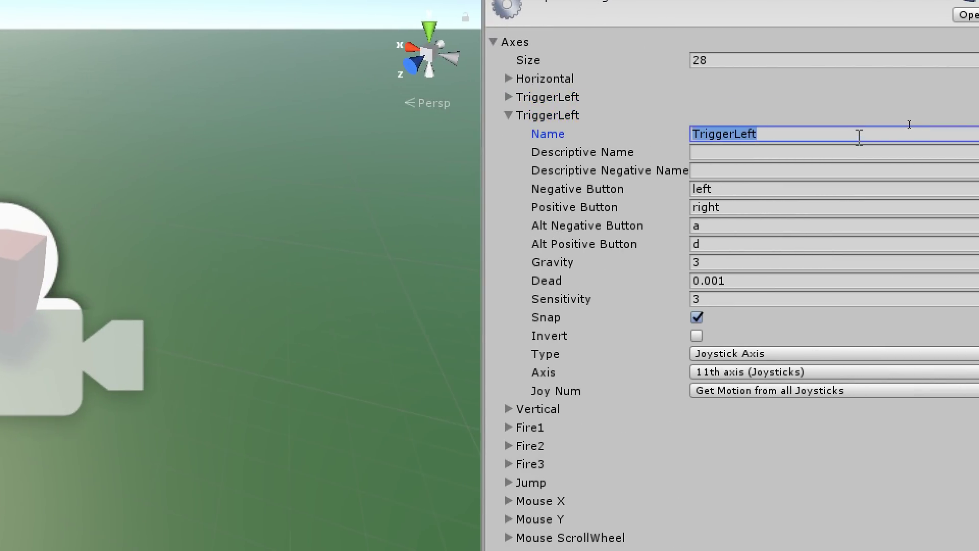
left_click(860, 135)
key("BackSpace")
key("BackSpace")
key("BackSpace")
key("BackSpace")
type("Ri")
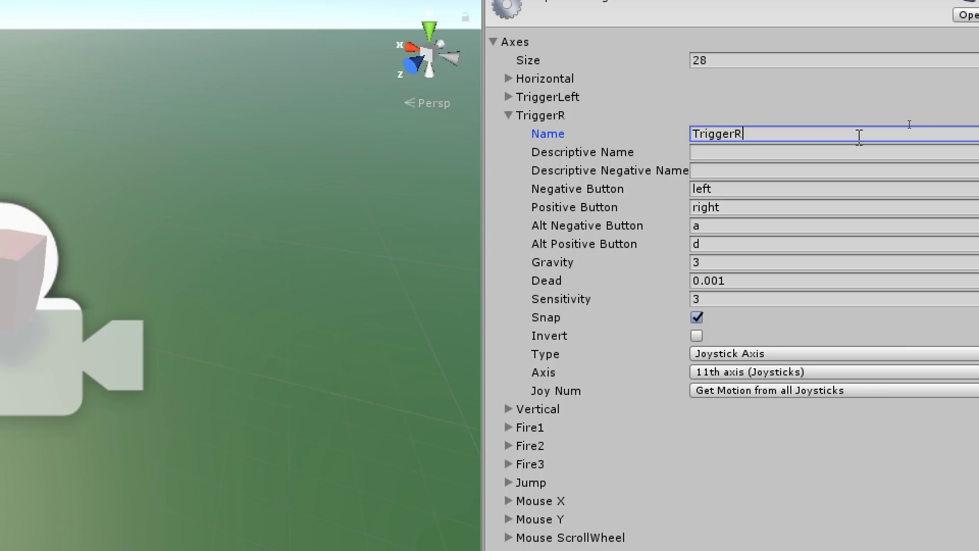
type("ght")
left_click(765, 372)
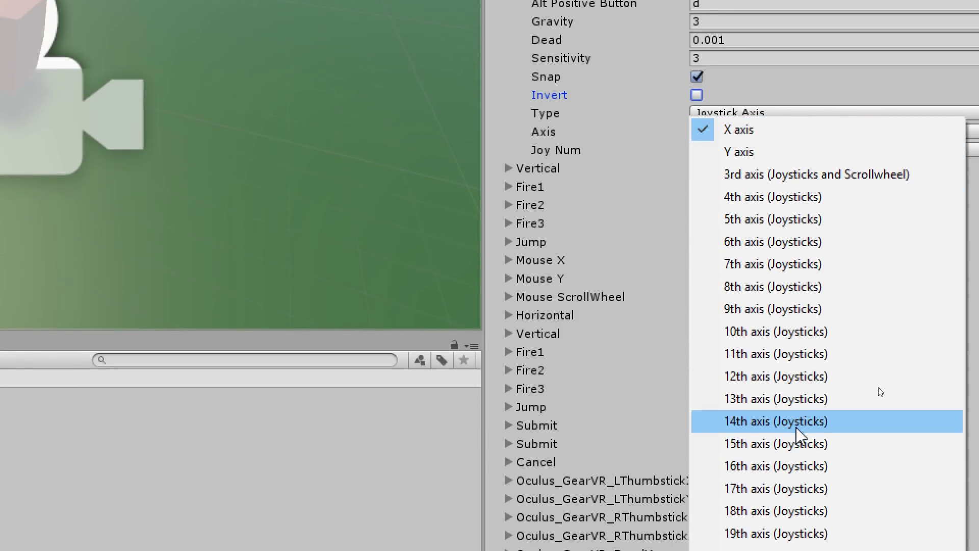
left_click(796, 427)
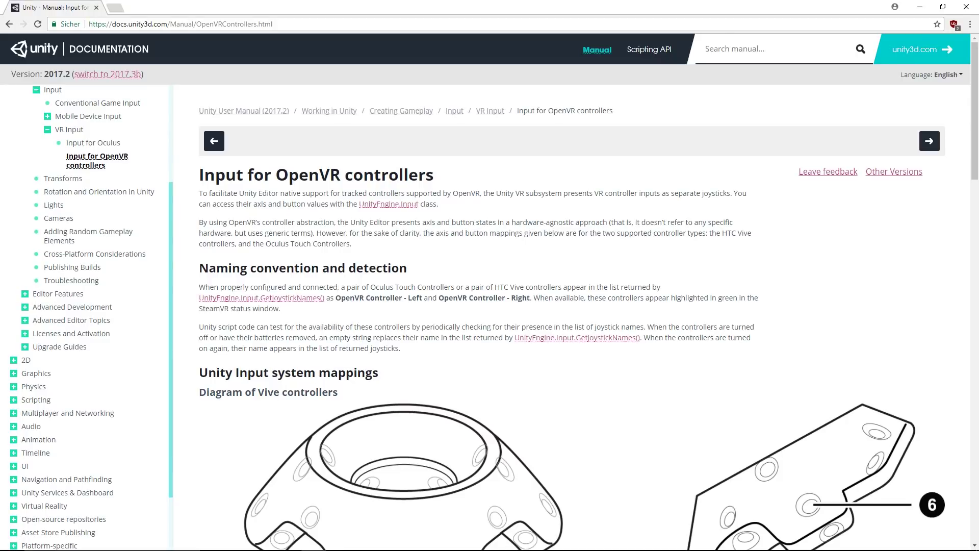
Step: Scroll the OpenVR controller input table to the trigger and grip rows and highlight them
scroll(865, 259, "down", 10)
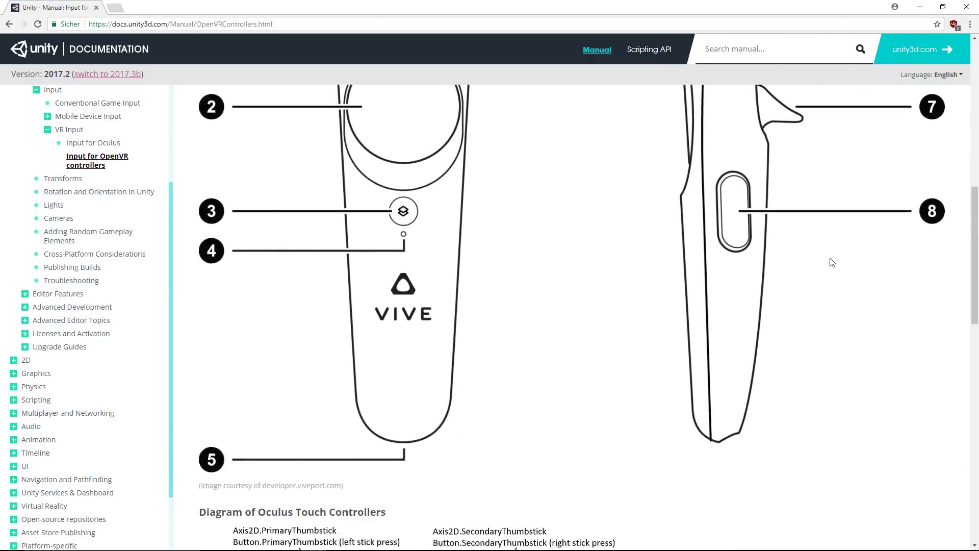
scroll(832, 262, "down", 9)
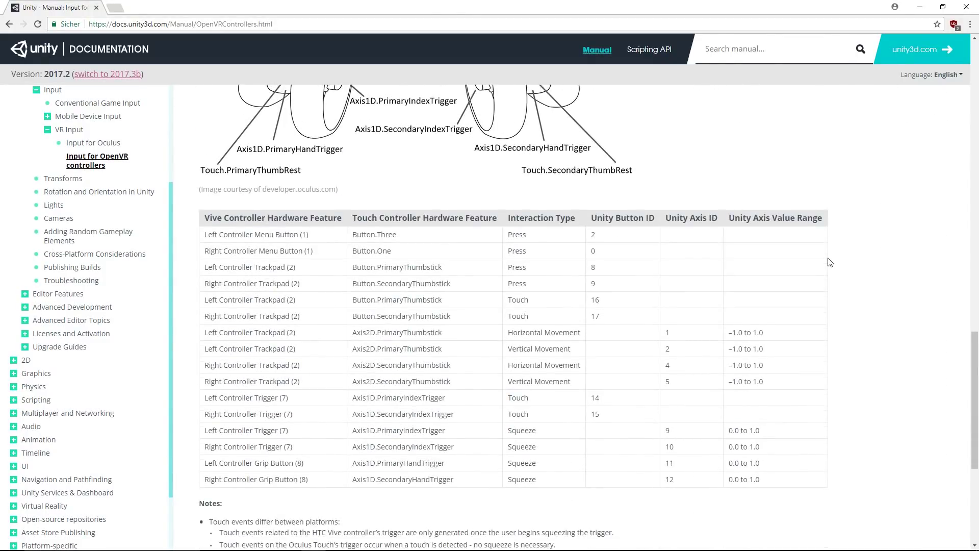
scroll(830, 262, "down", 3)
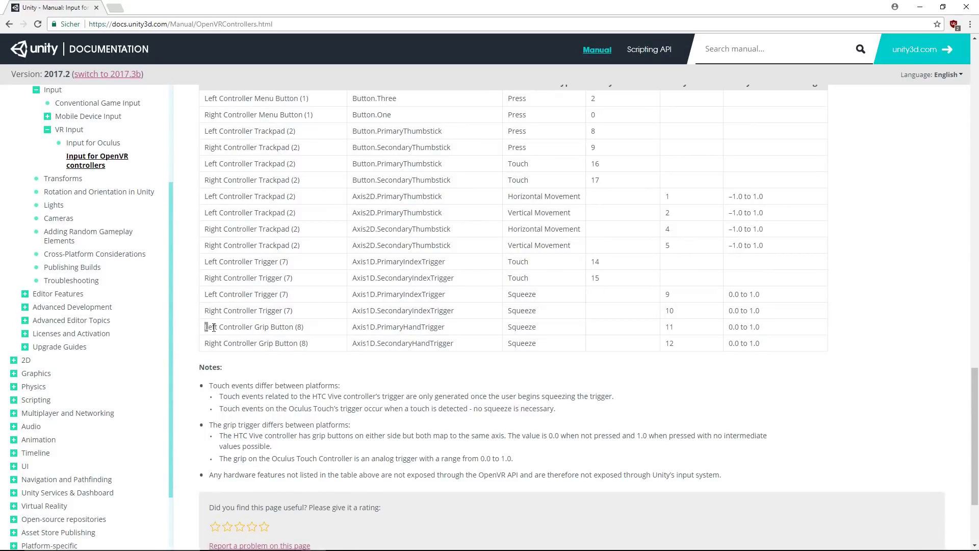
left_click_drag(206, 326, 771, 351)
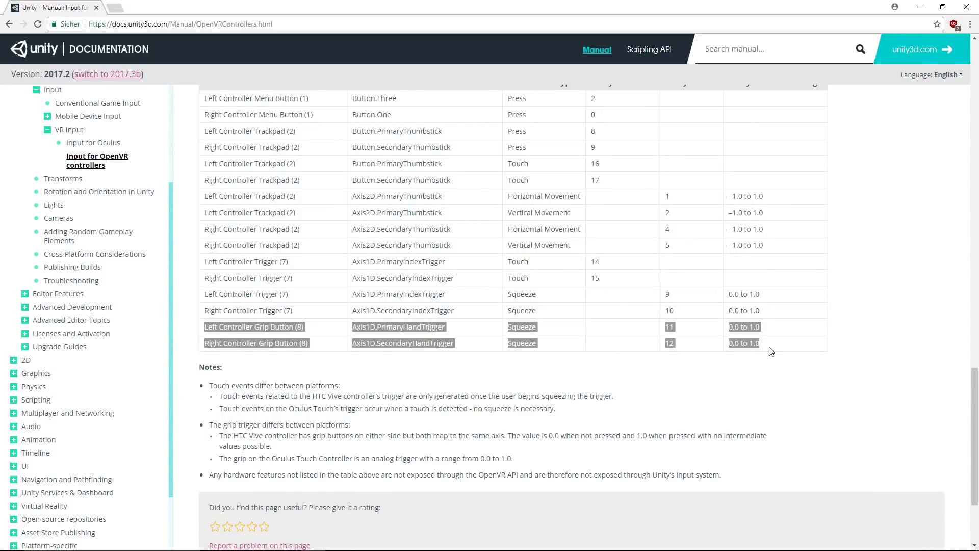
left_click(772, 352)
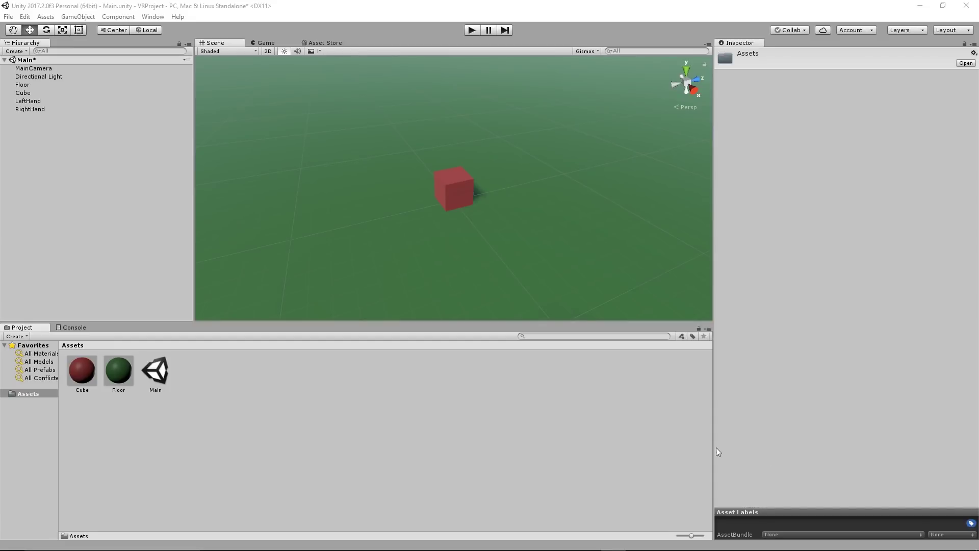
Step: Import HandGrabbing.cs from Downloads into Assets using Import New Asset
left_click(416, 418)
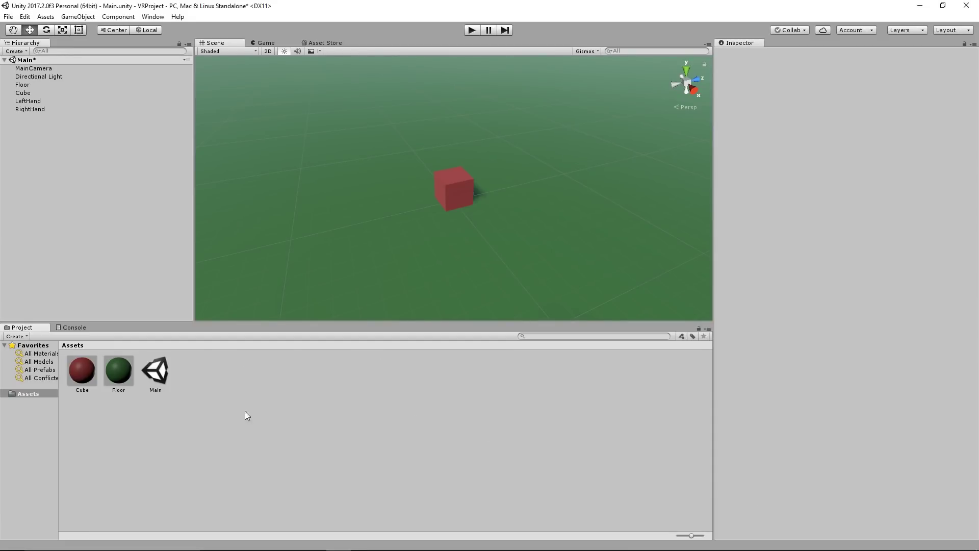
right_click(320, 402)
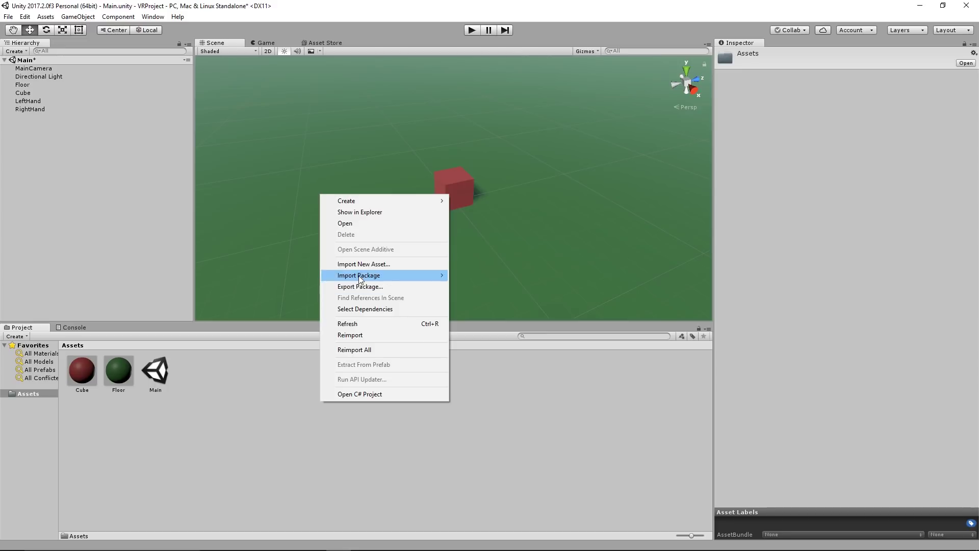
left_click(359, 264)
left_click(278, 175)
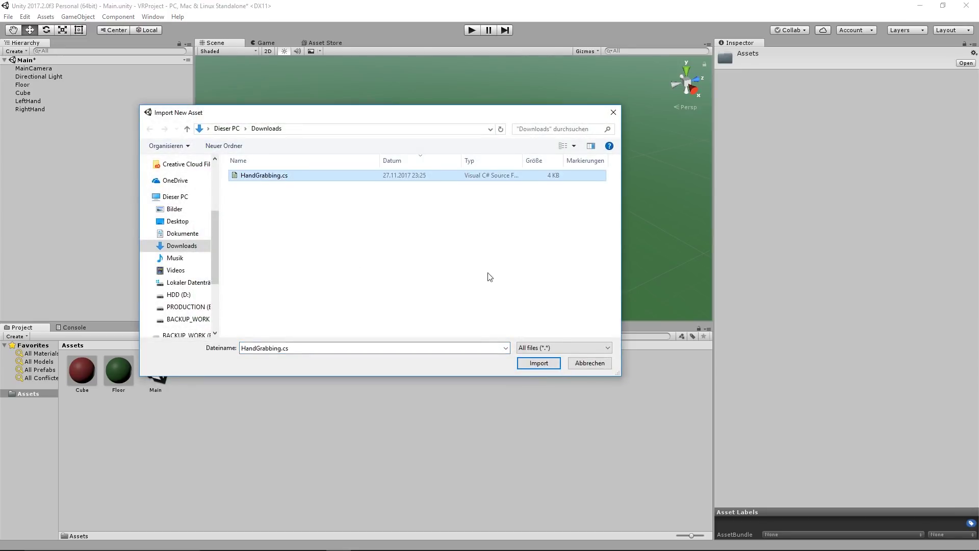
left_click(539, 363)
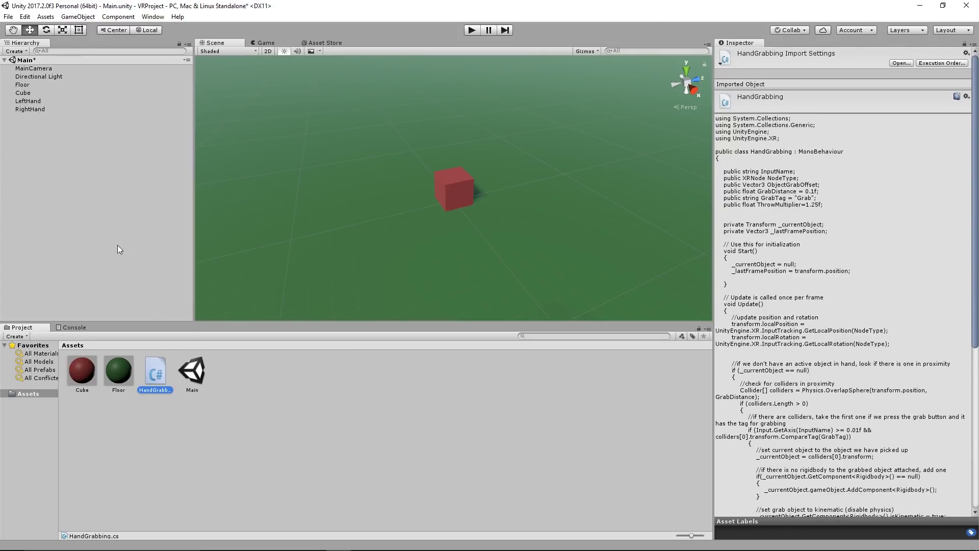
Step: Attach the HandGrabbing script to both the LeftHand and RightHand spheres
left_click(35, 109)
left_click(39, 101, "shift")
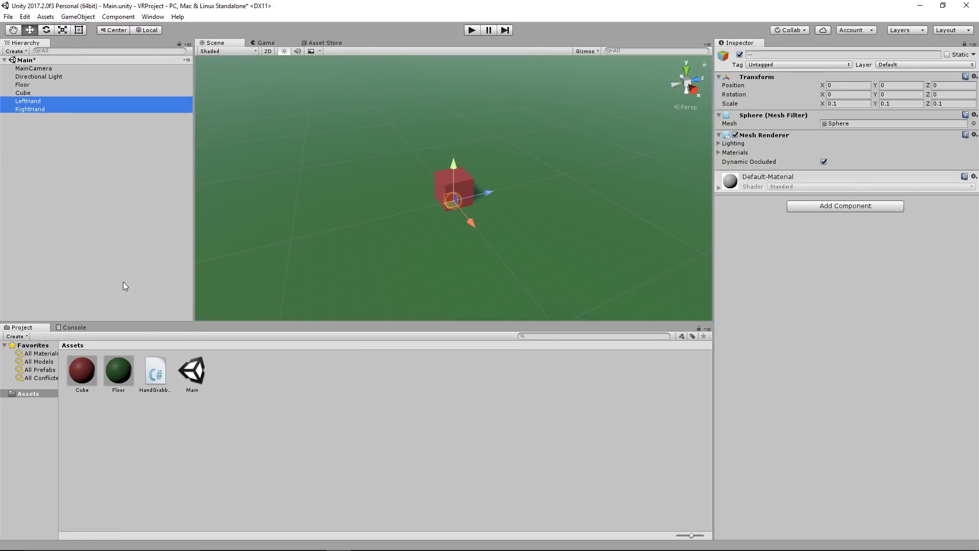
left_click_drag(158, 381, 814, 260)
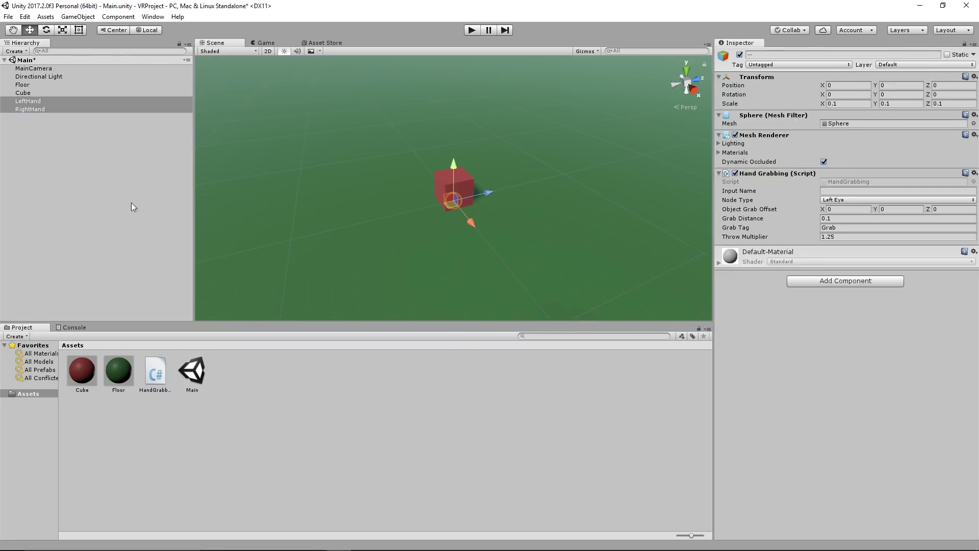
Step: Give LeftHand the Input Name TriggerLeft and Node Type Left Hand
left_click(27, 135)
left_click(28, 102)
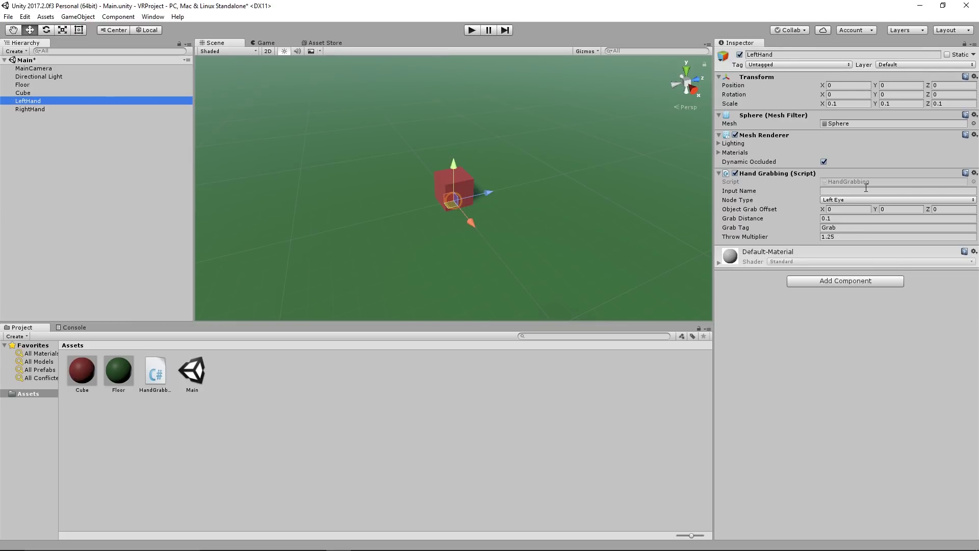
left_click(937, 190)
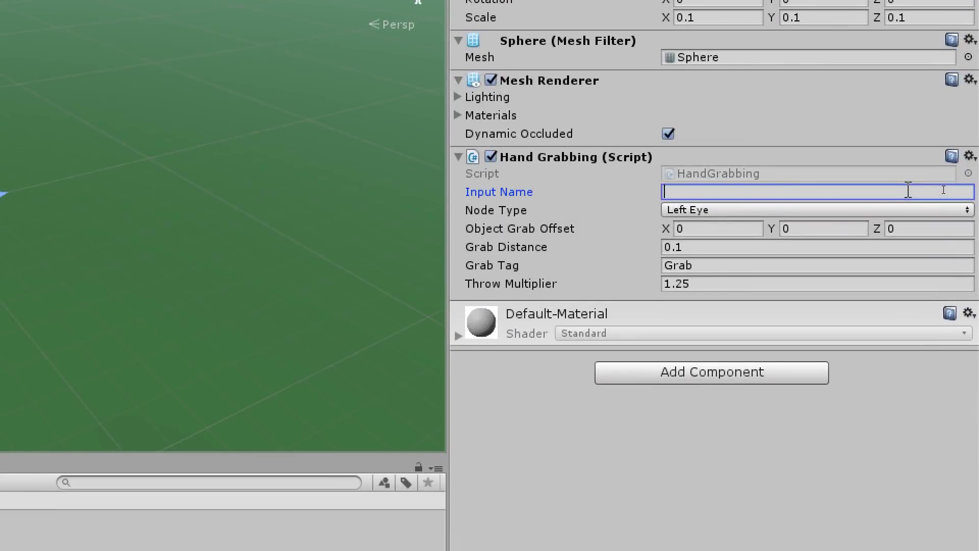
type("TriggerLeft")
left_click(954, 210)
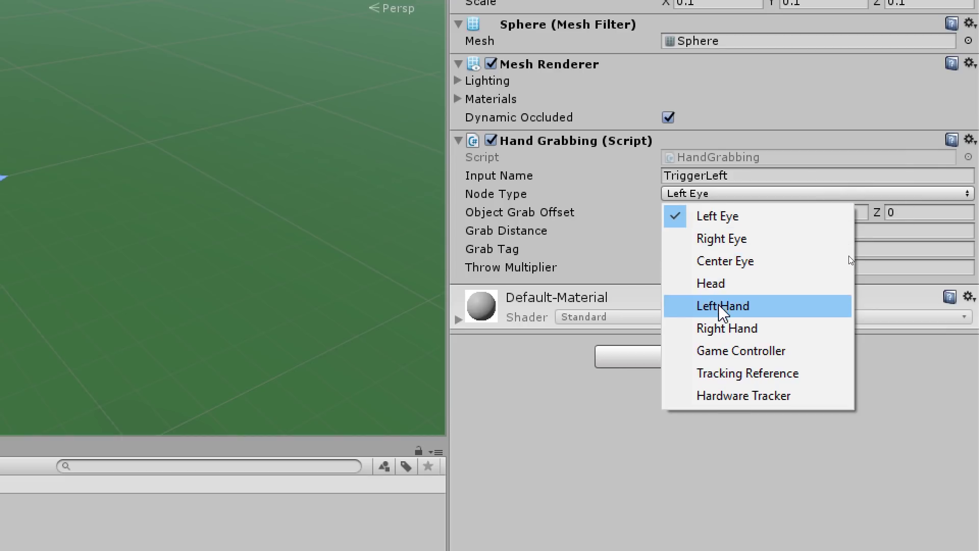
left_click(722, 306)
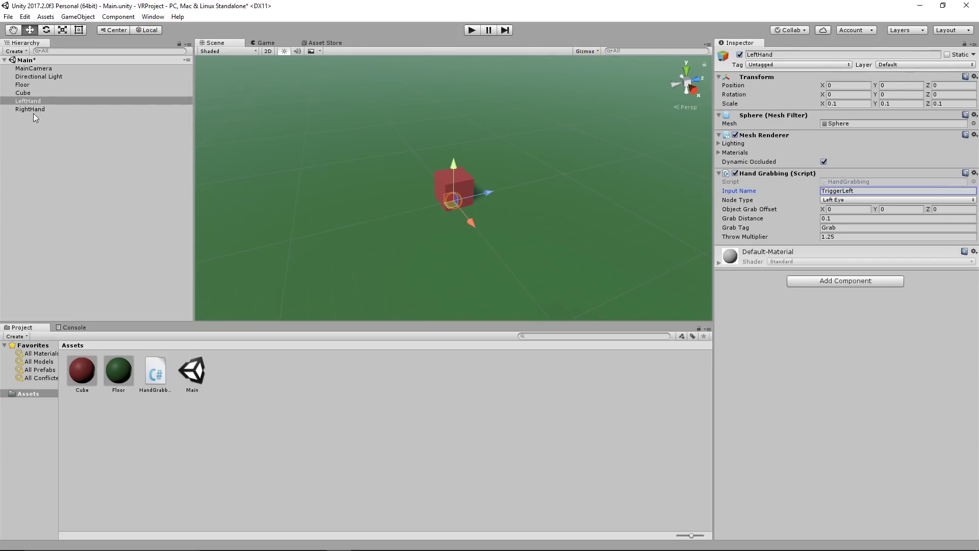
Step: Set RightHand's Hand Grabbing Input Name to TriggerRight and its Node Type to Right Hand
left_click(34, 109)
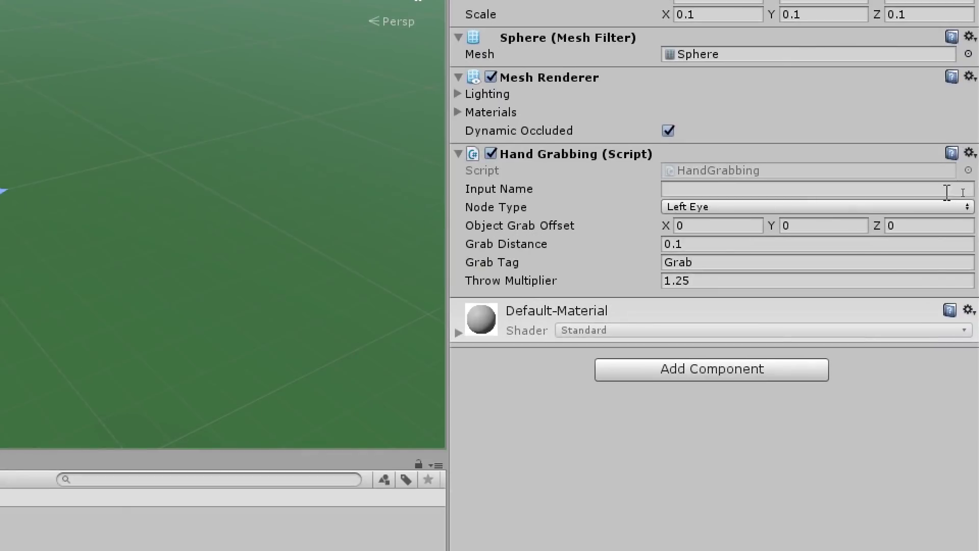
left_click(961, 191)
type("TriggerRight")
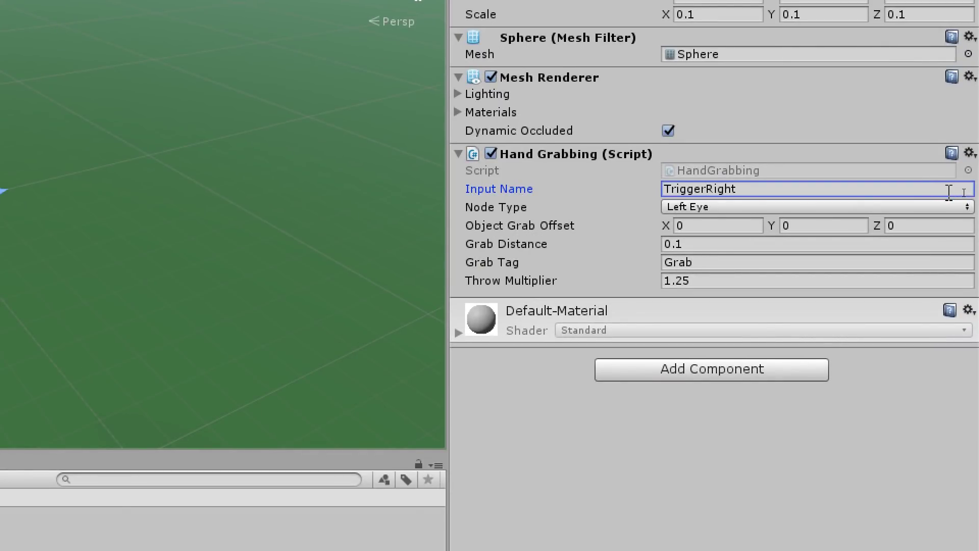
left_click(778, 207)
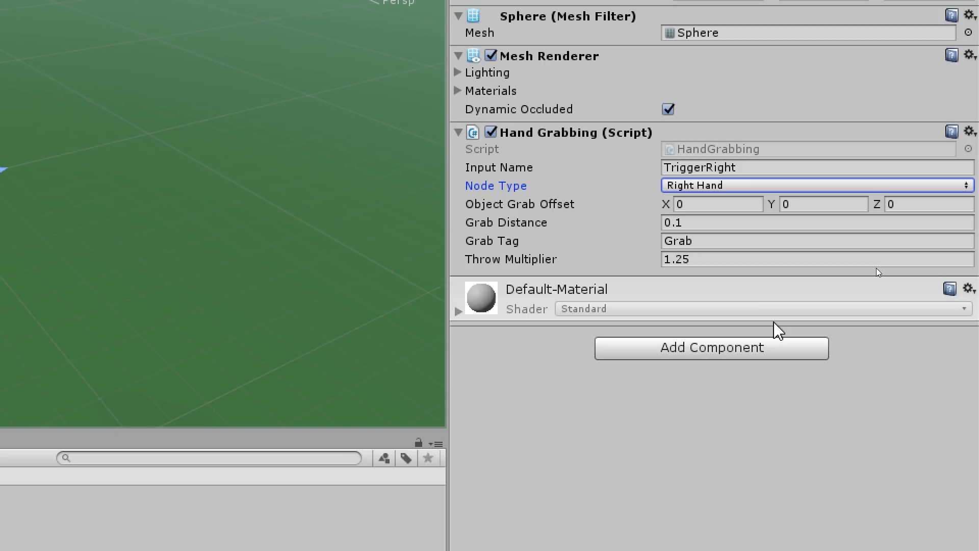
Step: From the Cube's Tag menu, add a new project tag named 'Grab' and save it
left_click(28, 94)
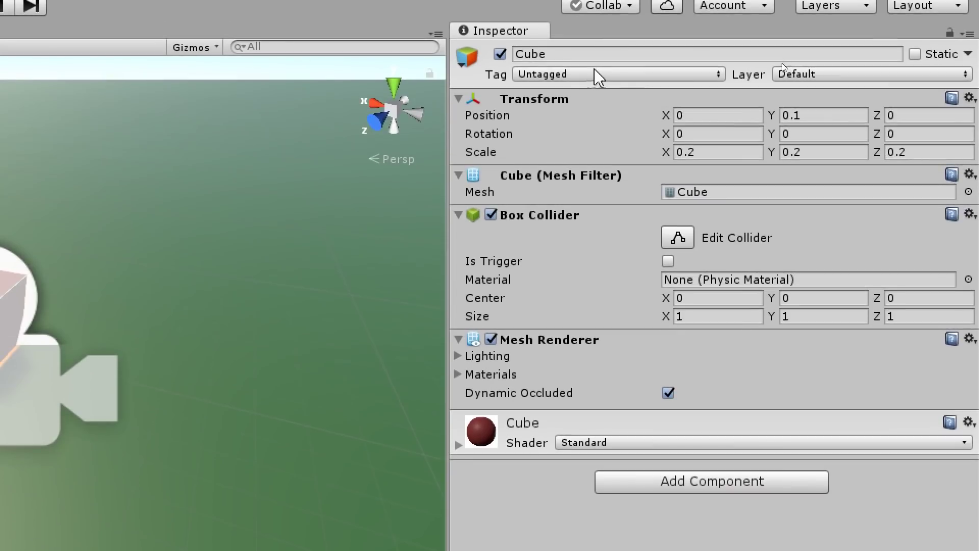
left_click(785, 64)
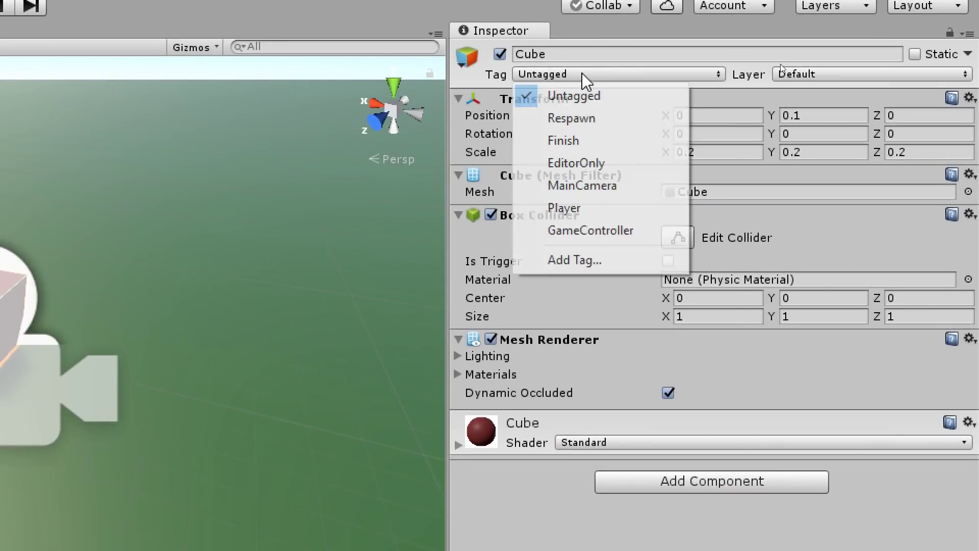
left_click(578, 261)
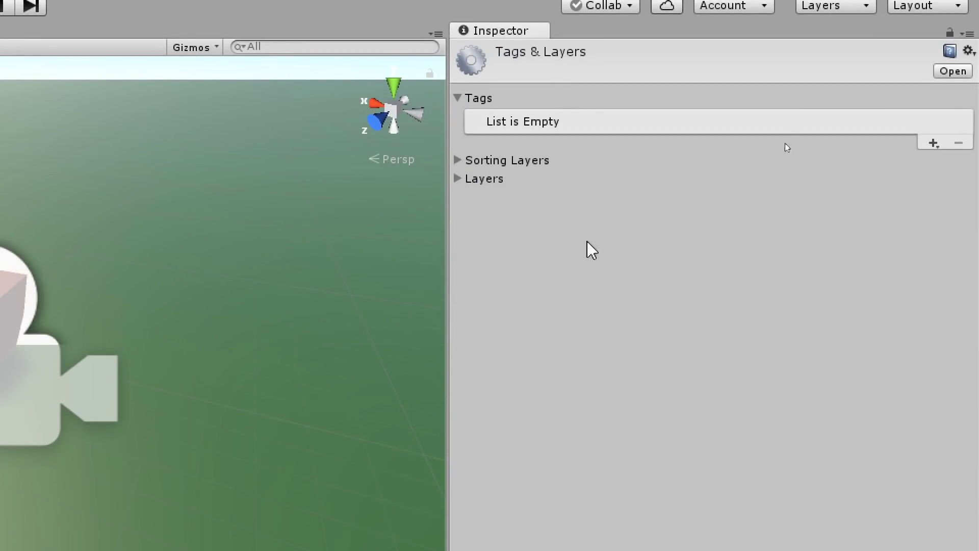
left_click(934, 144)
type("Grab")
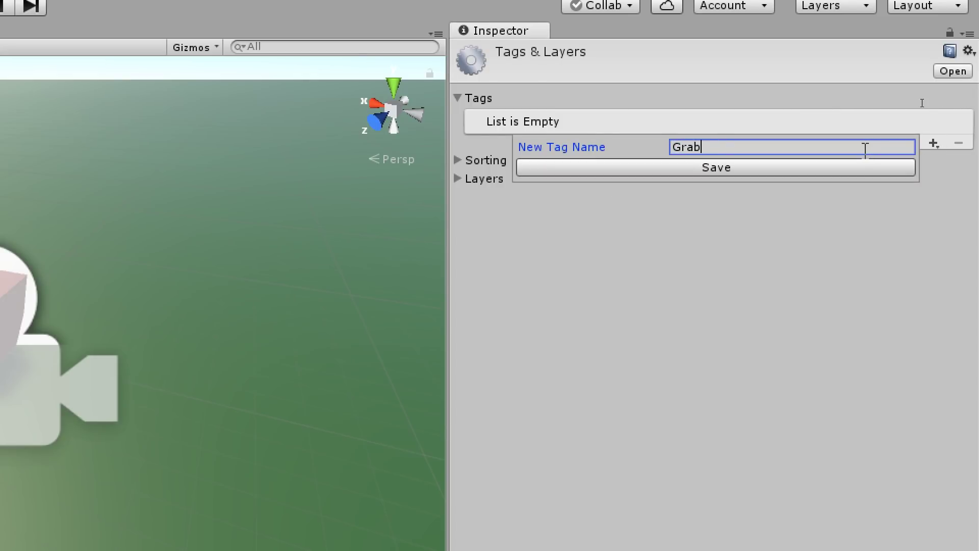
left_click(835, 170)
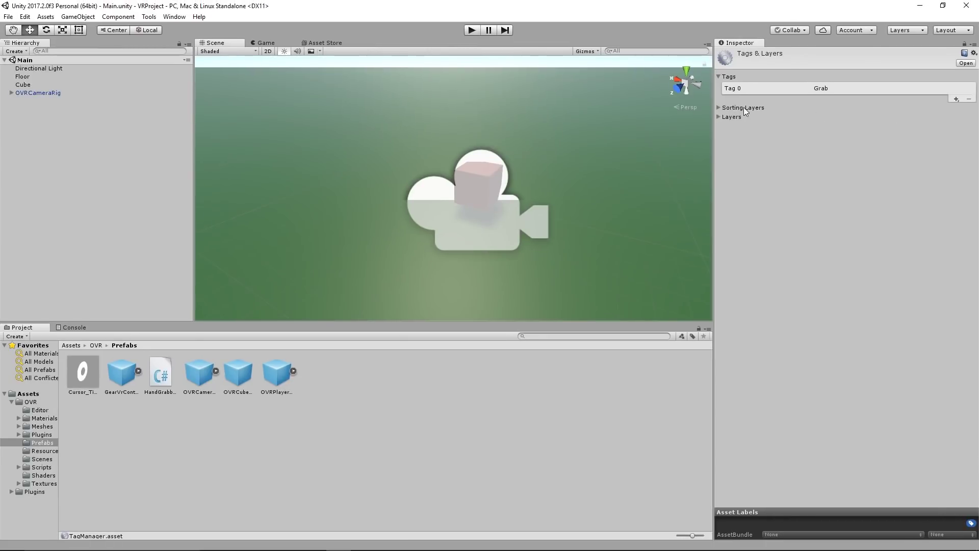
Step: Assign the Grab tag to the red Cube
left_click(24, 85)
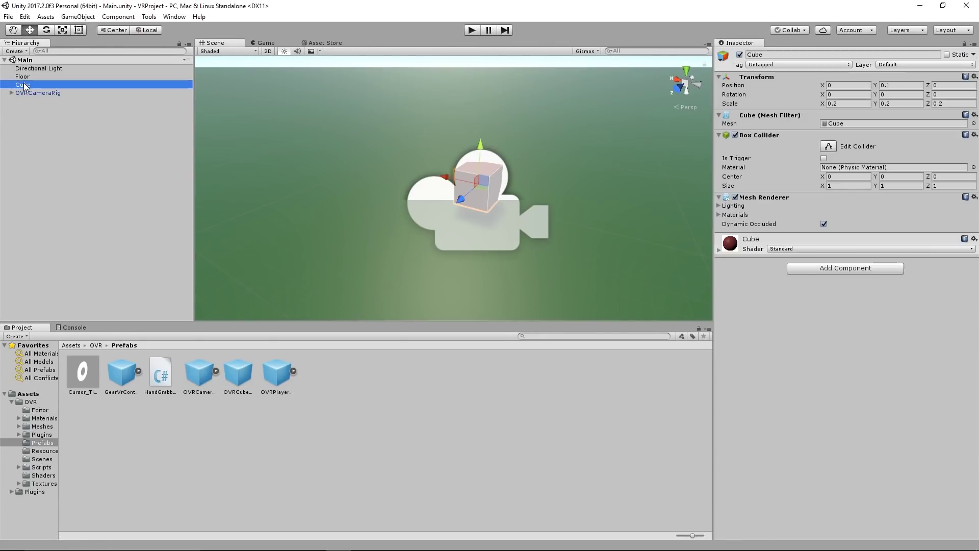
left_click(795, 66)
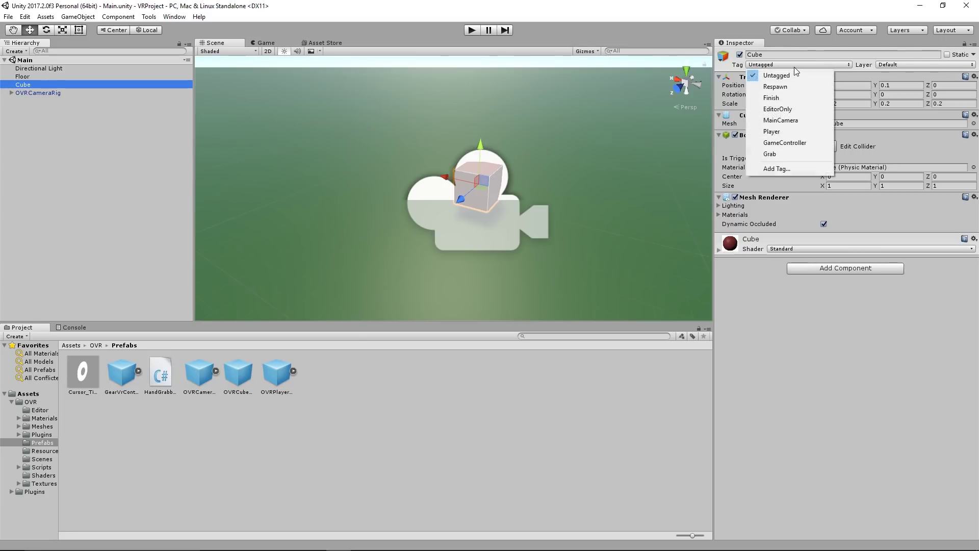
left_click(786, 153)
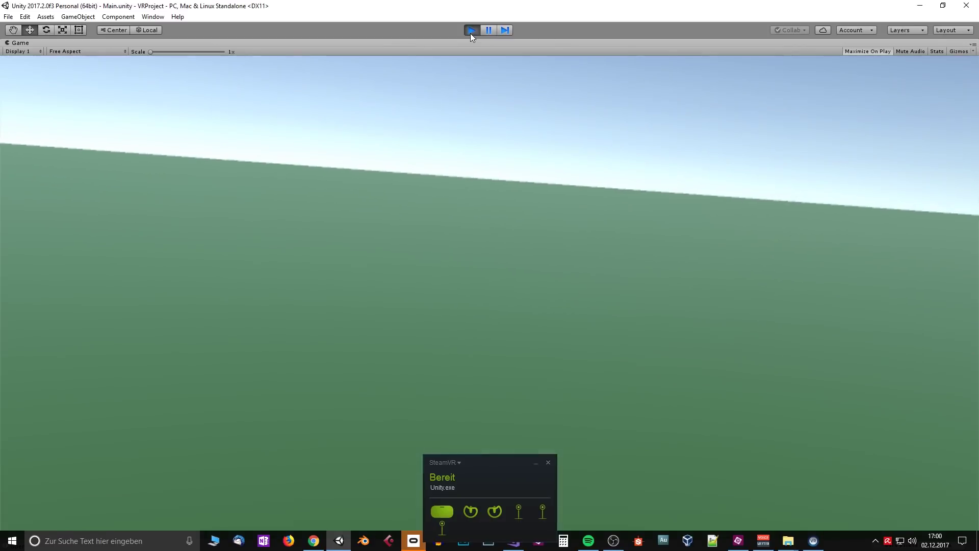
Step: Stop play mode to return to the editor
left_click(471, 30)
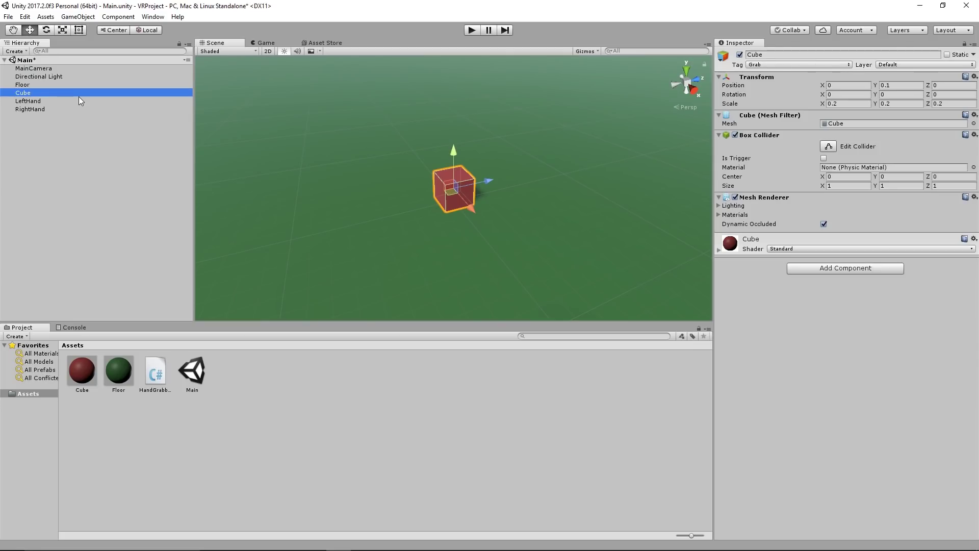